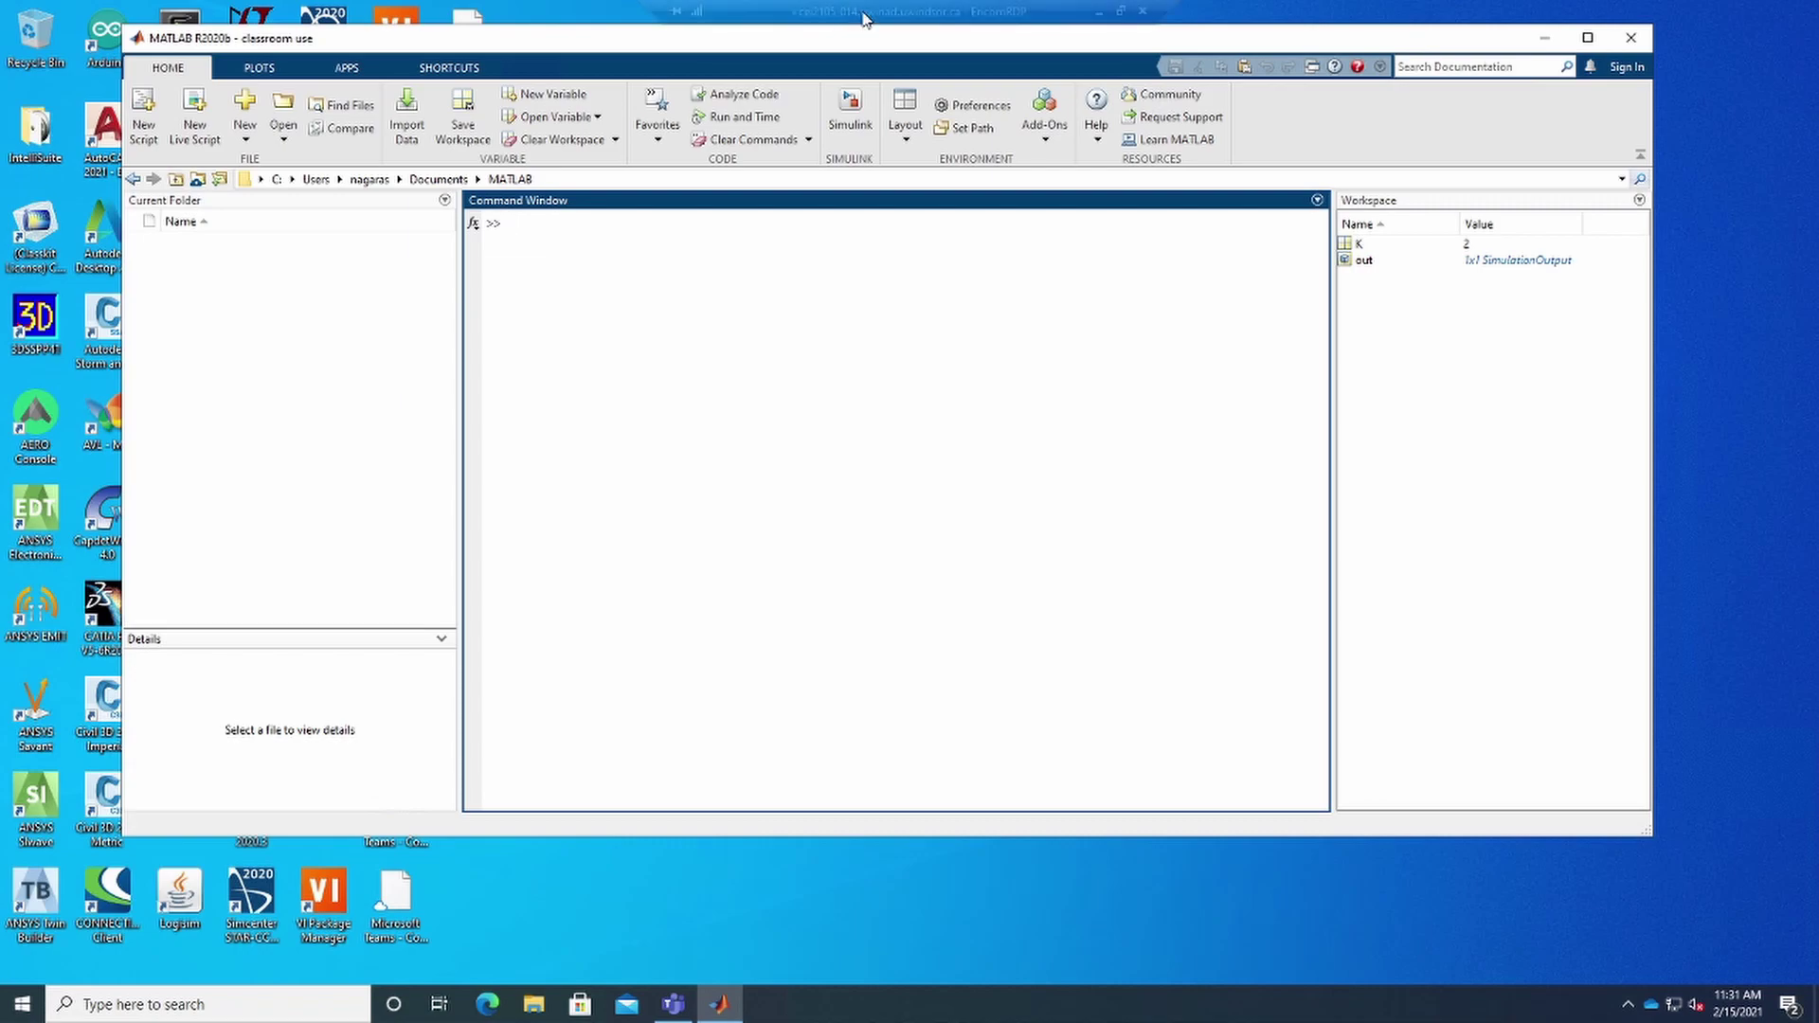
Start Simulink with the command simulink and create a blank model, placing its window over the MATLAB desktop
click(850, 112)
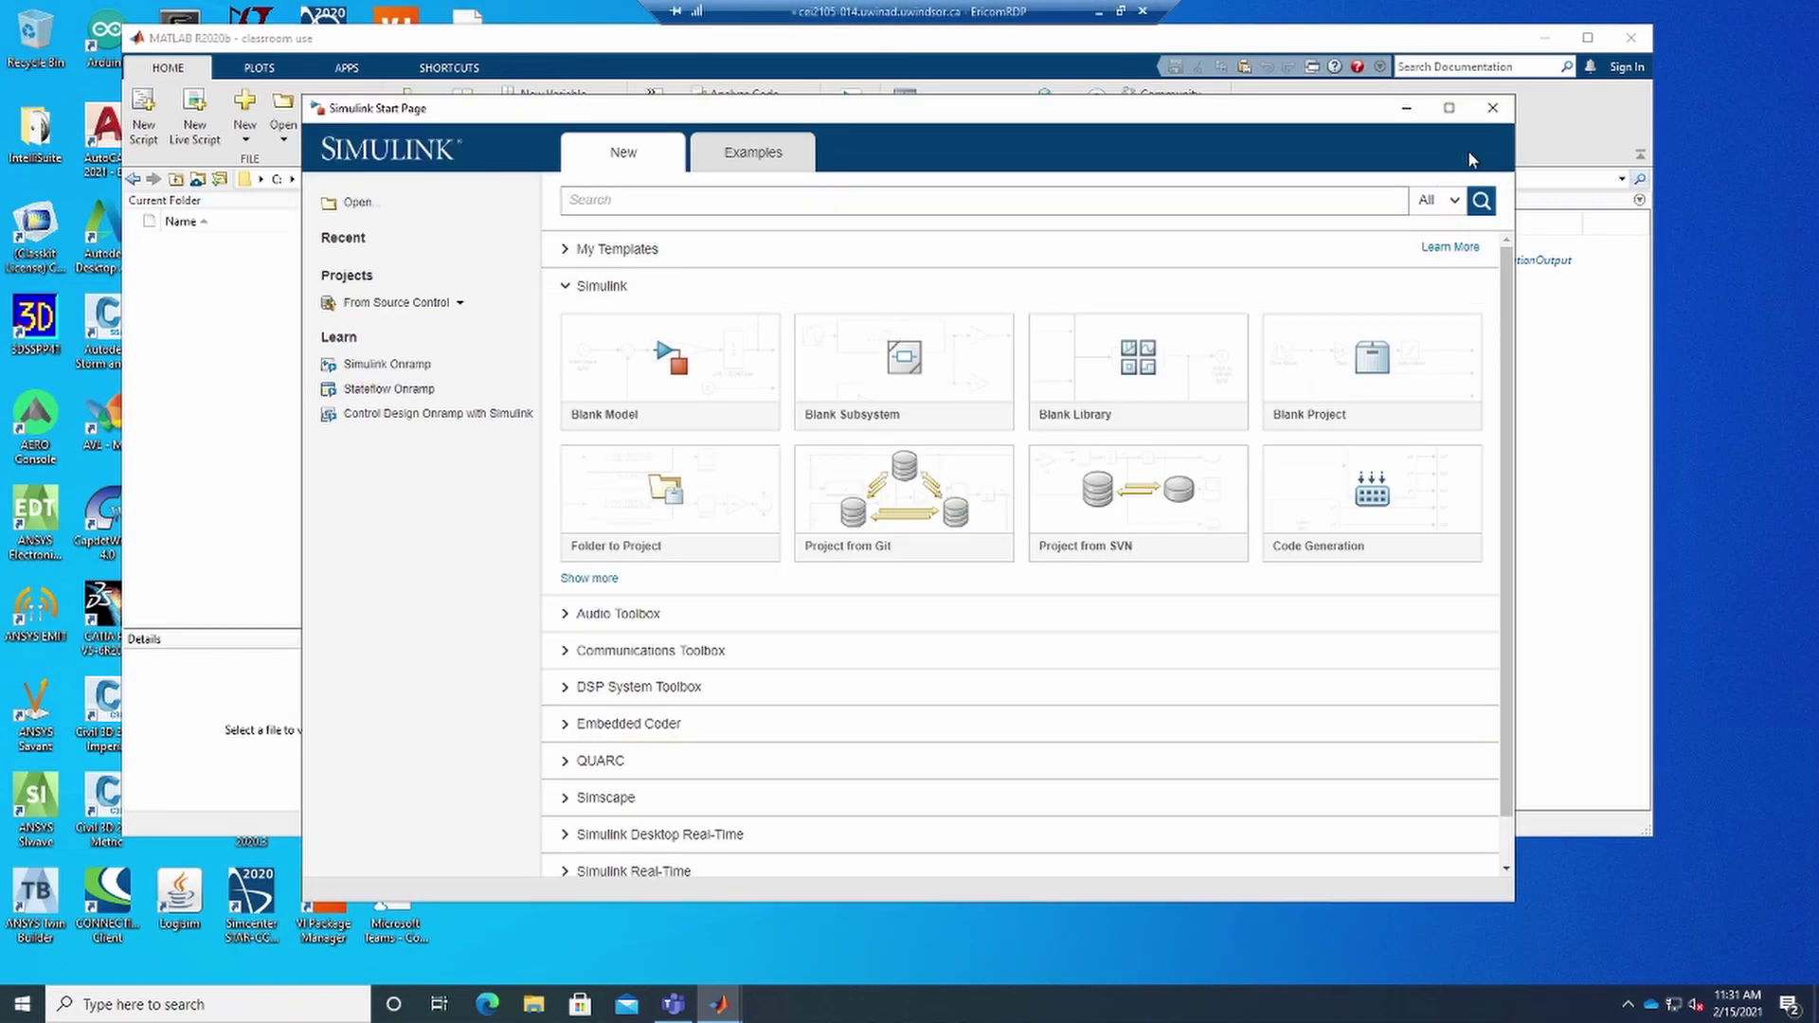
click(1495, 110)
text(simu)
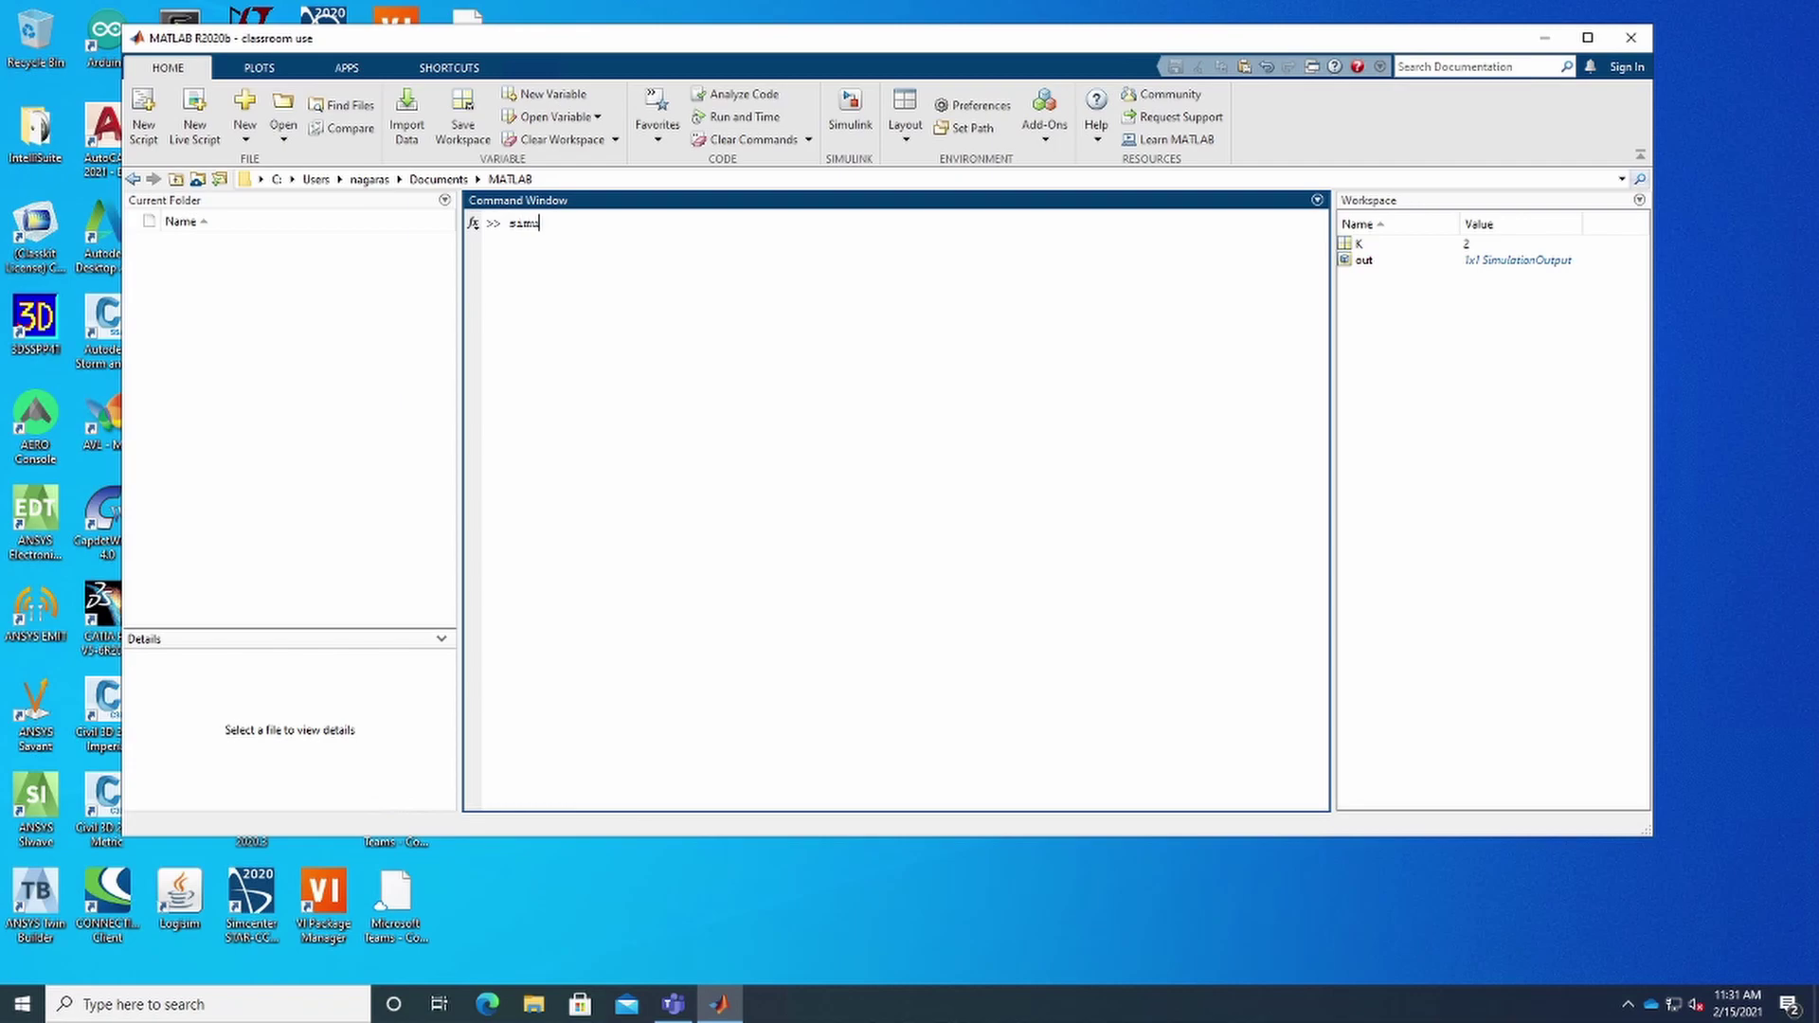
text(link)
key(Return)
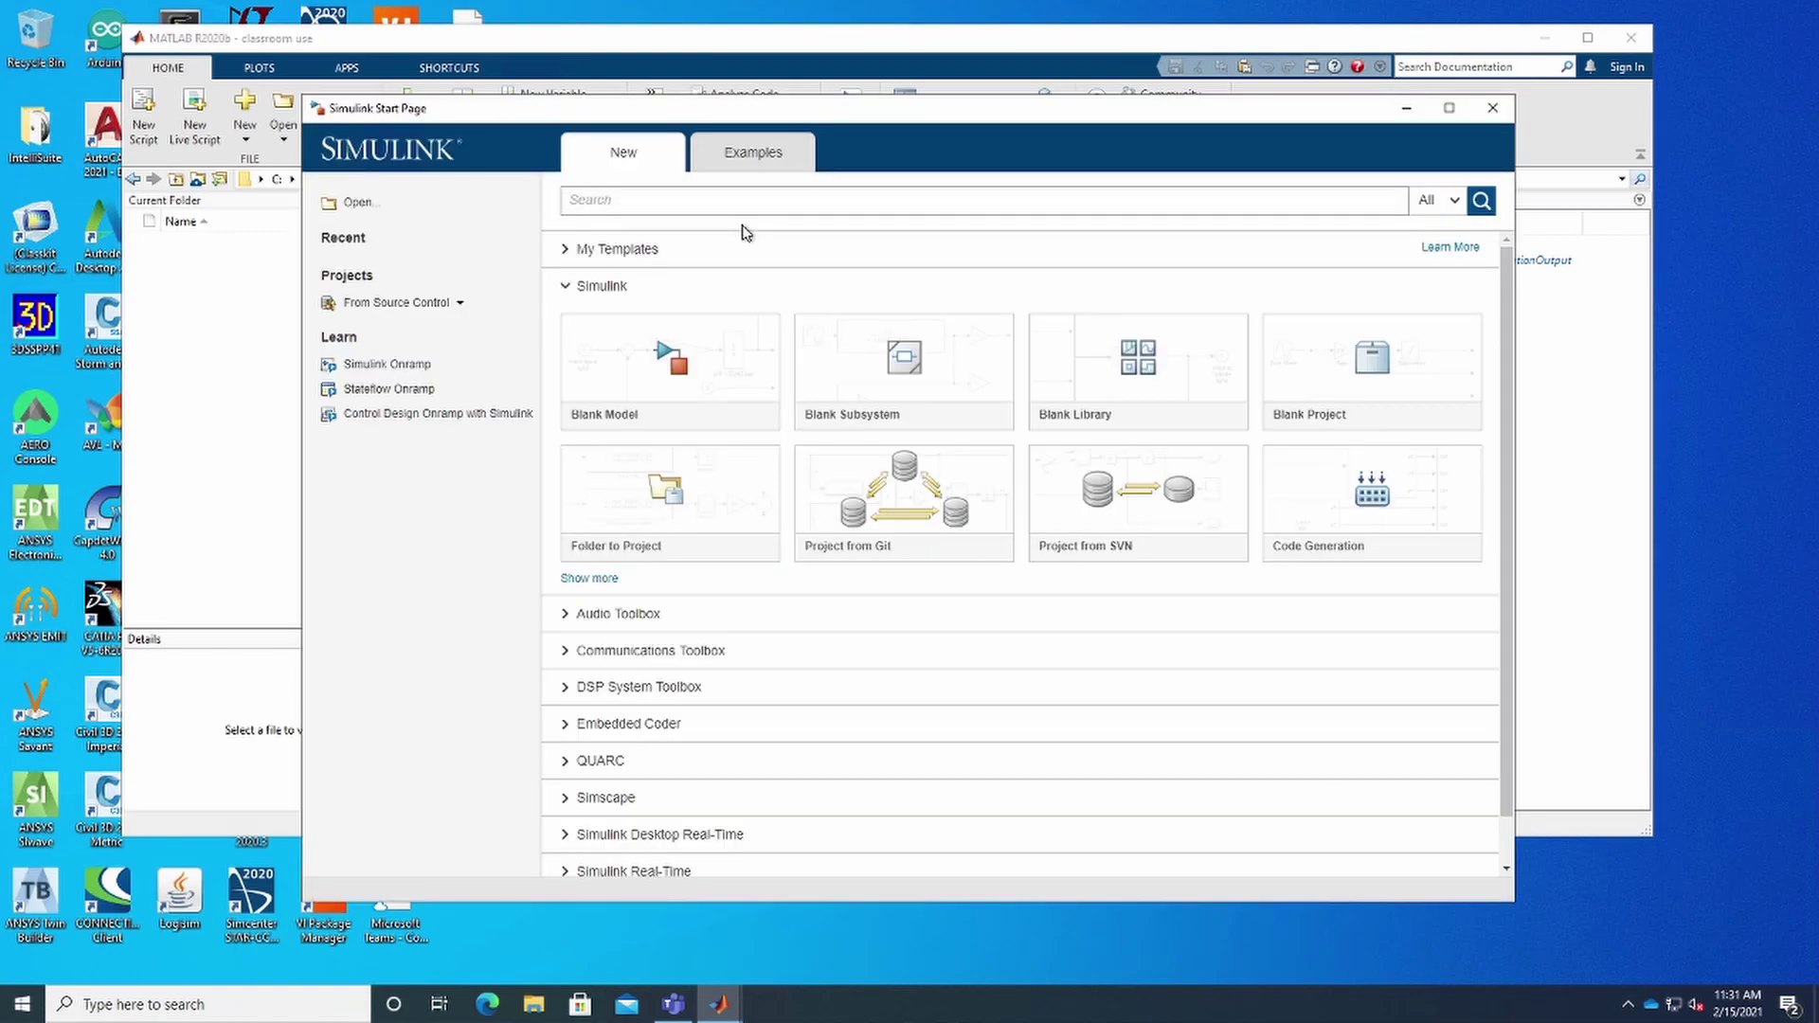
click(740, 377)
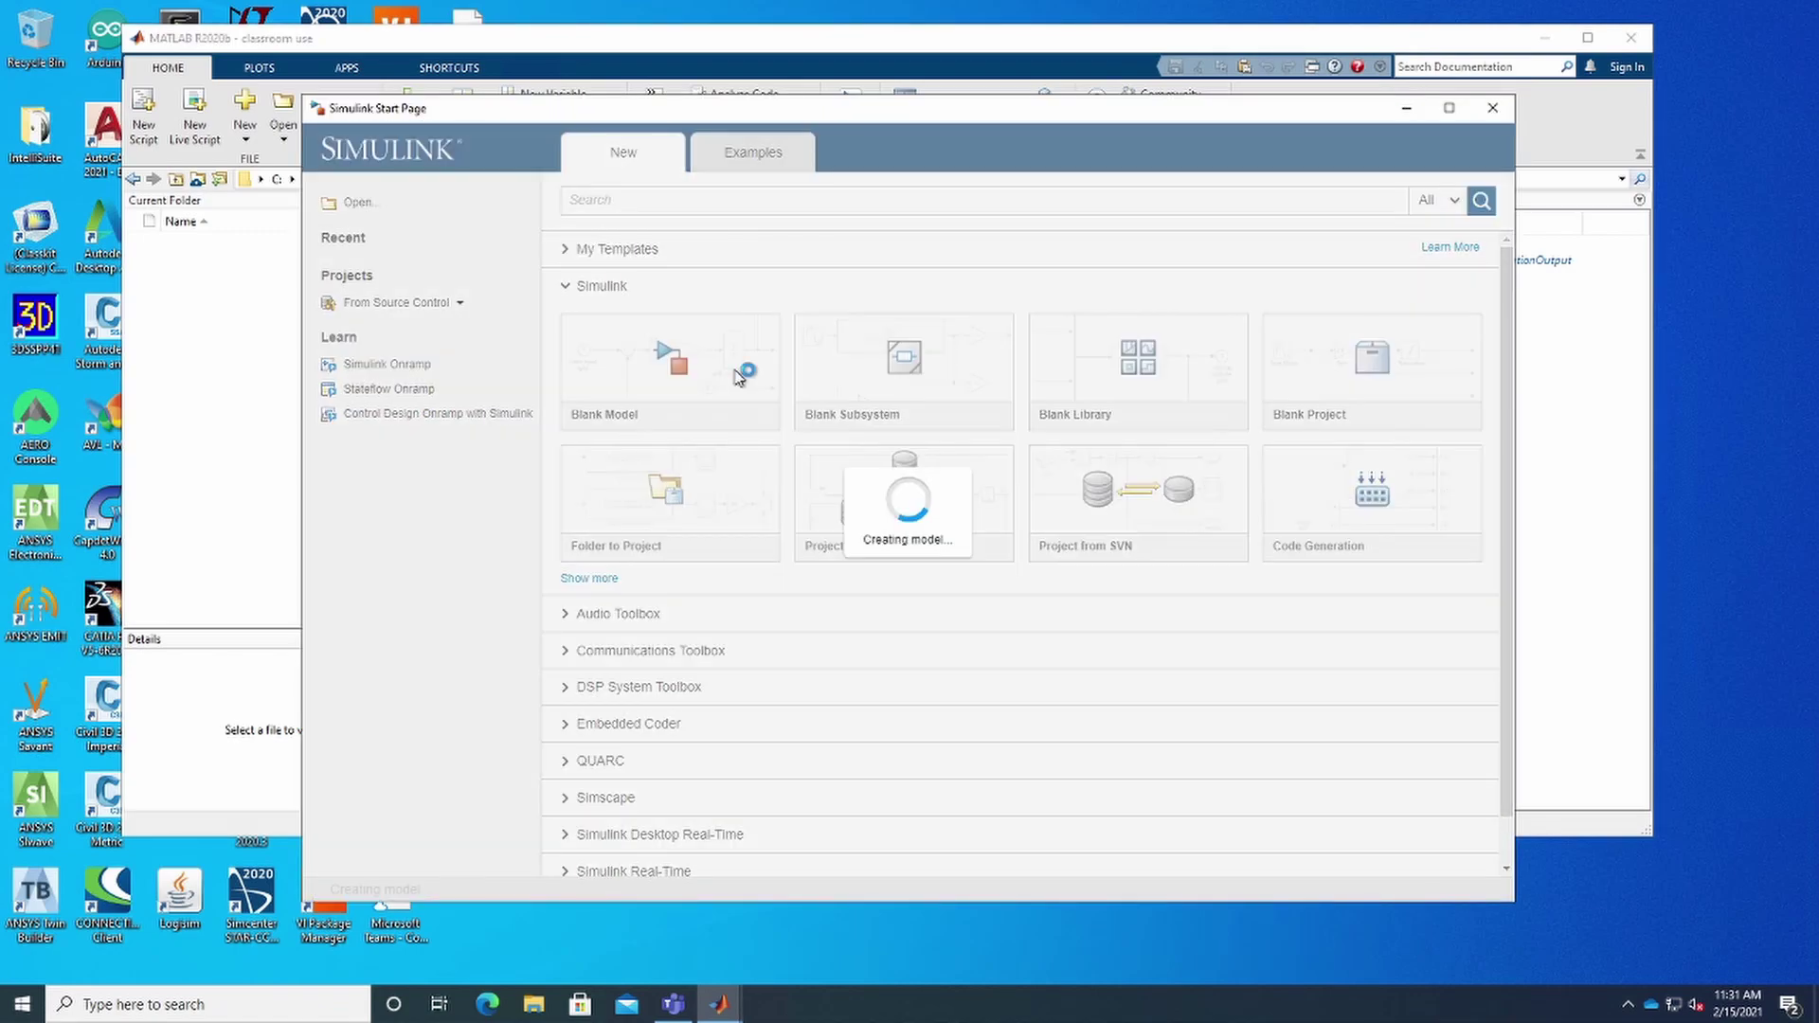
drag(566, 35, 984, 95)
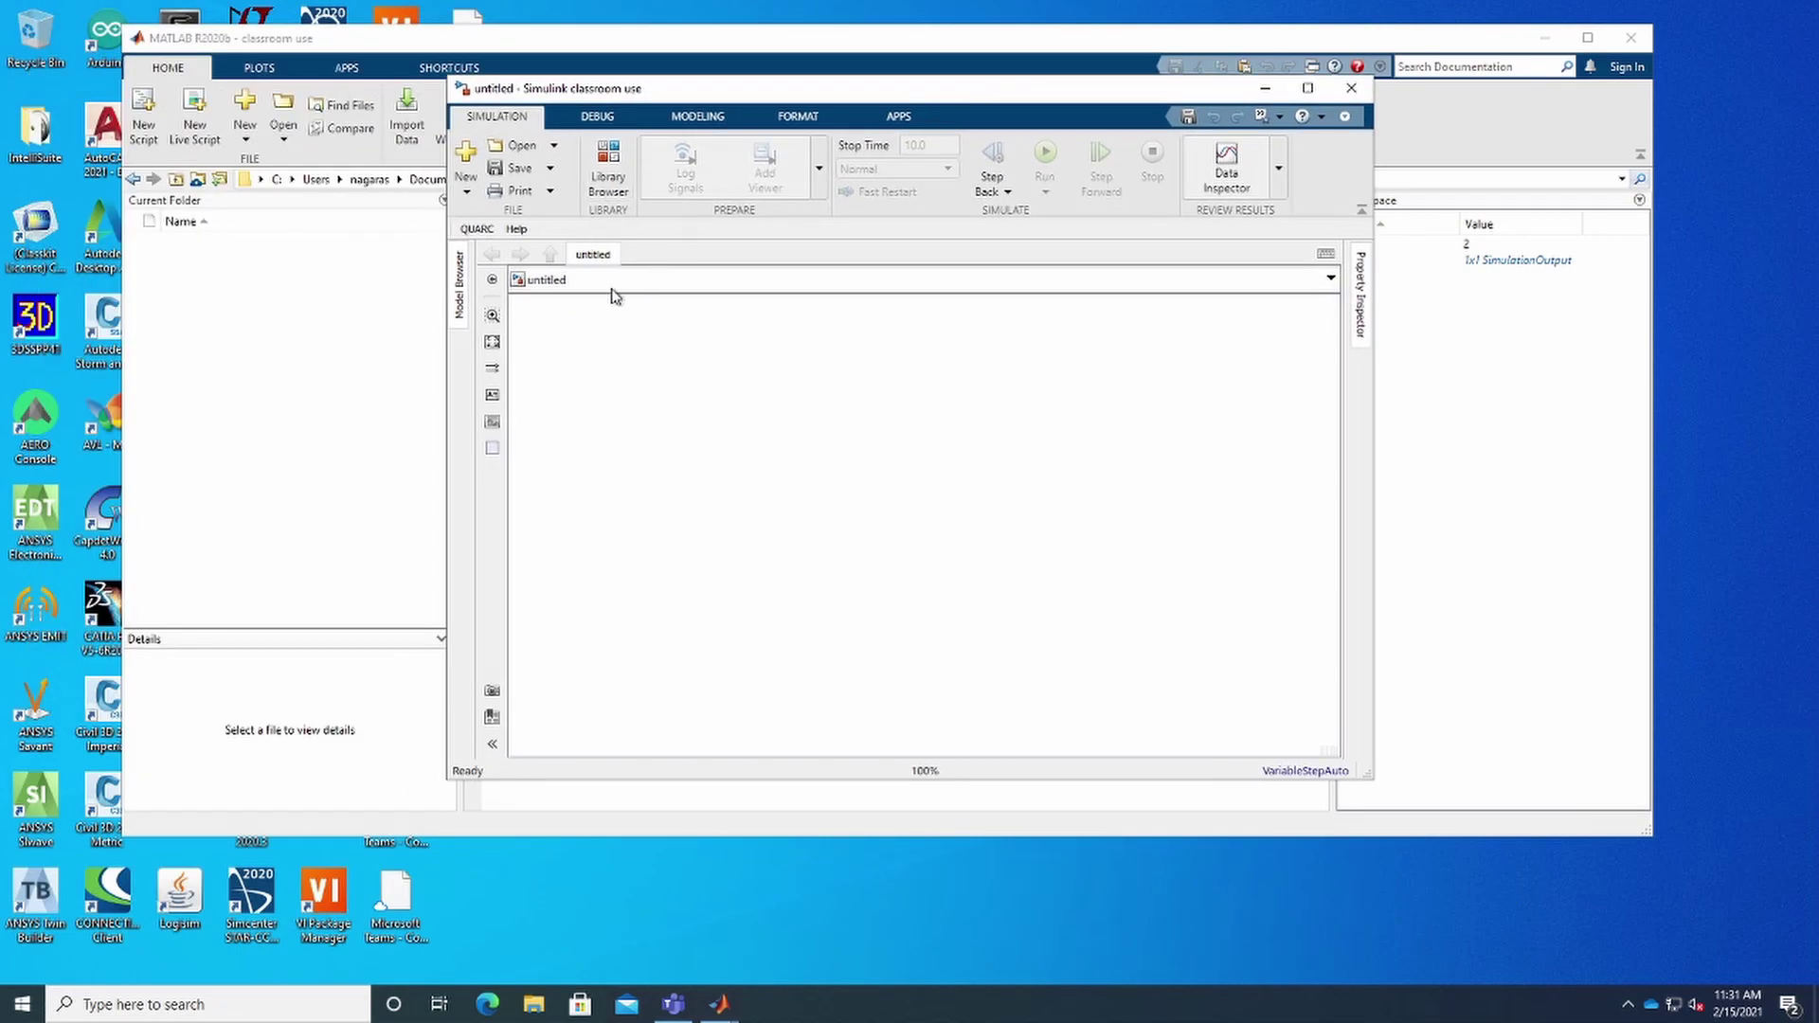
Open the Simulink Library Browser at Commonly Used Blocks and move the browser and MATLAB windows apart
click(623, 193)
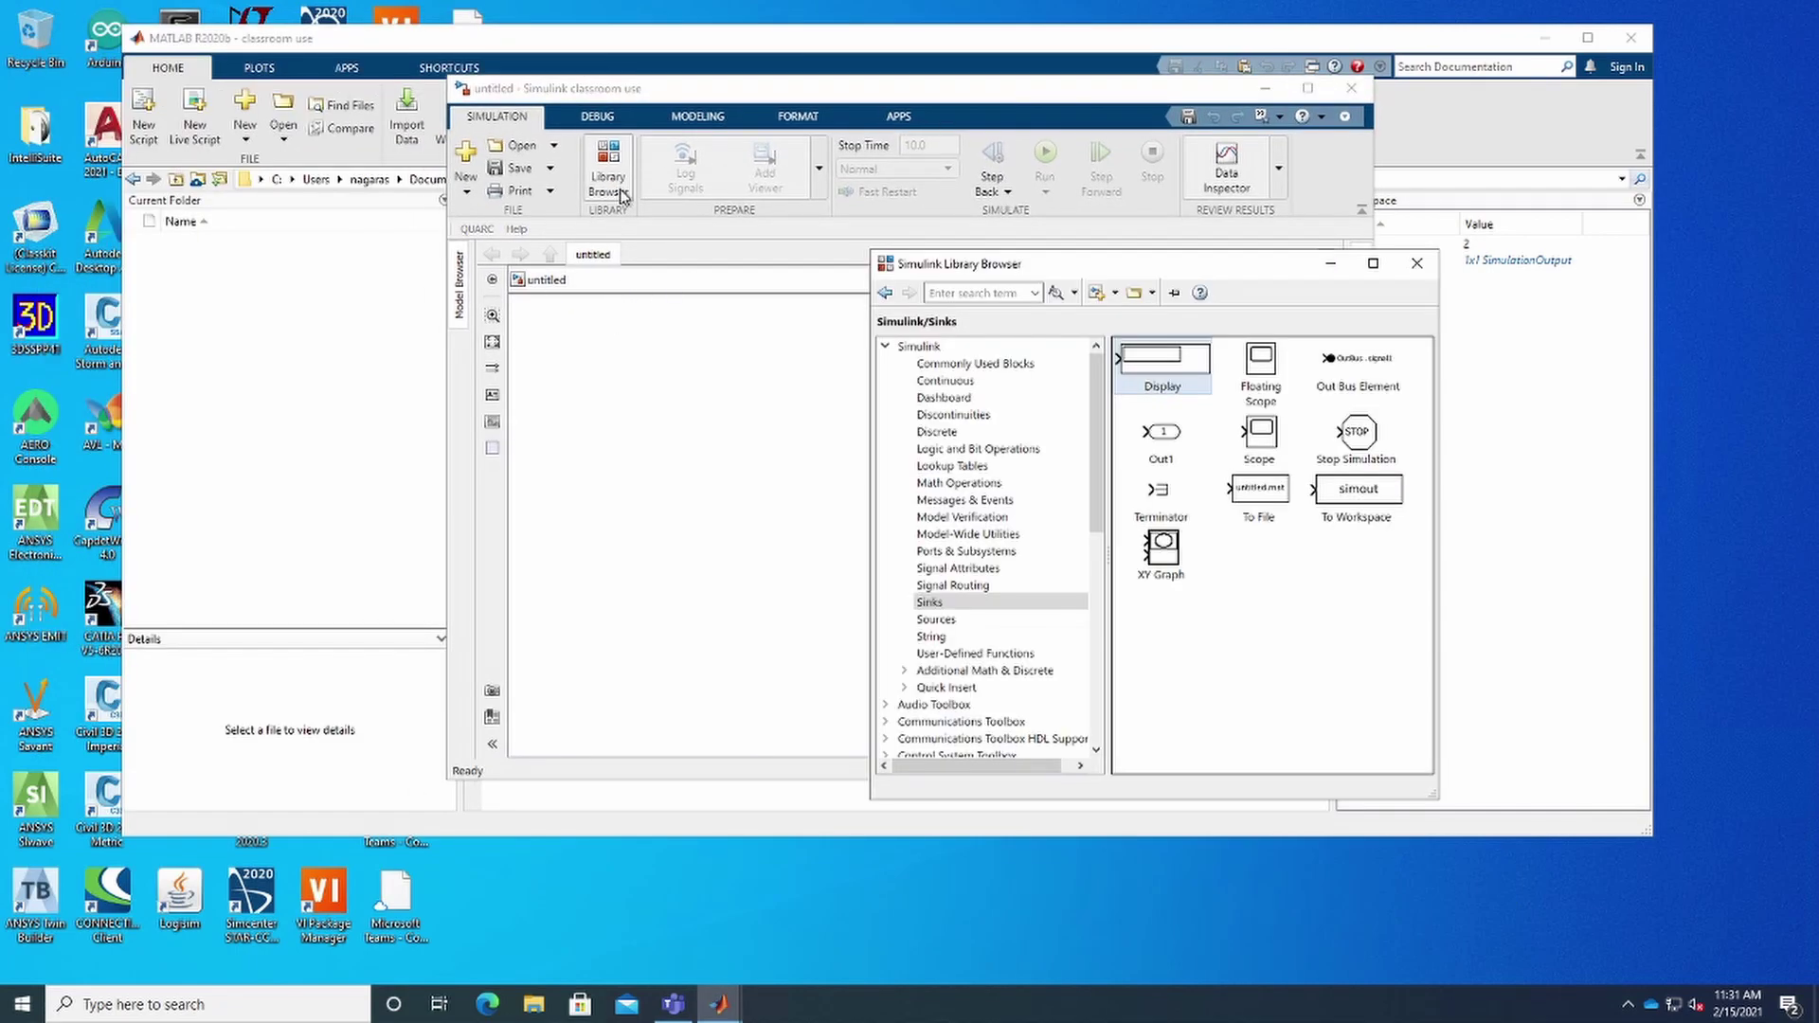
click(974, 365)
drag(1213, 272, 302, 177)
drag(765, 44, 1204, 82)
click(302, 360)
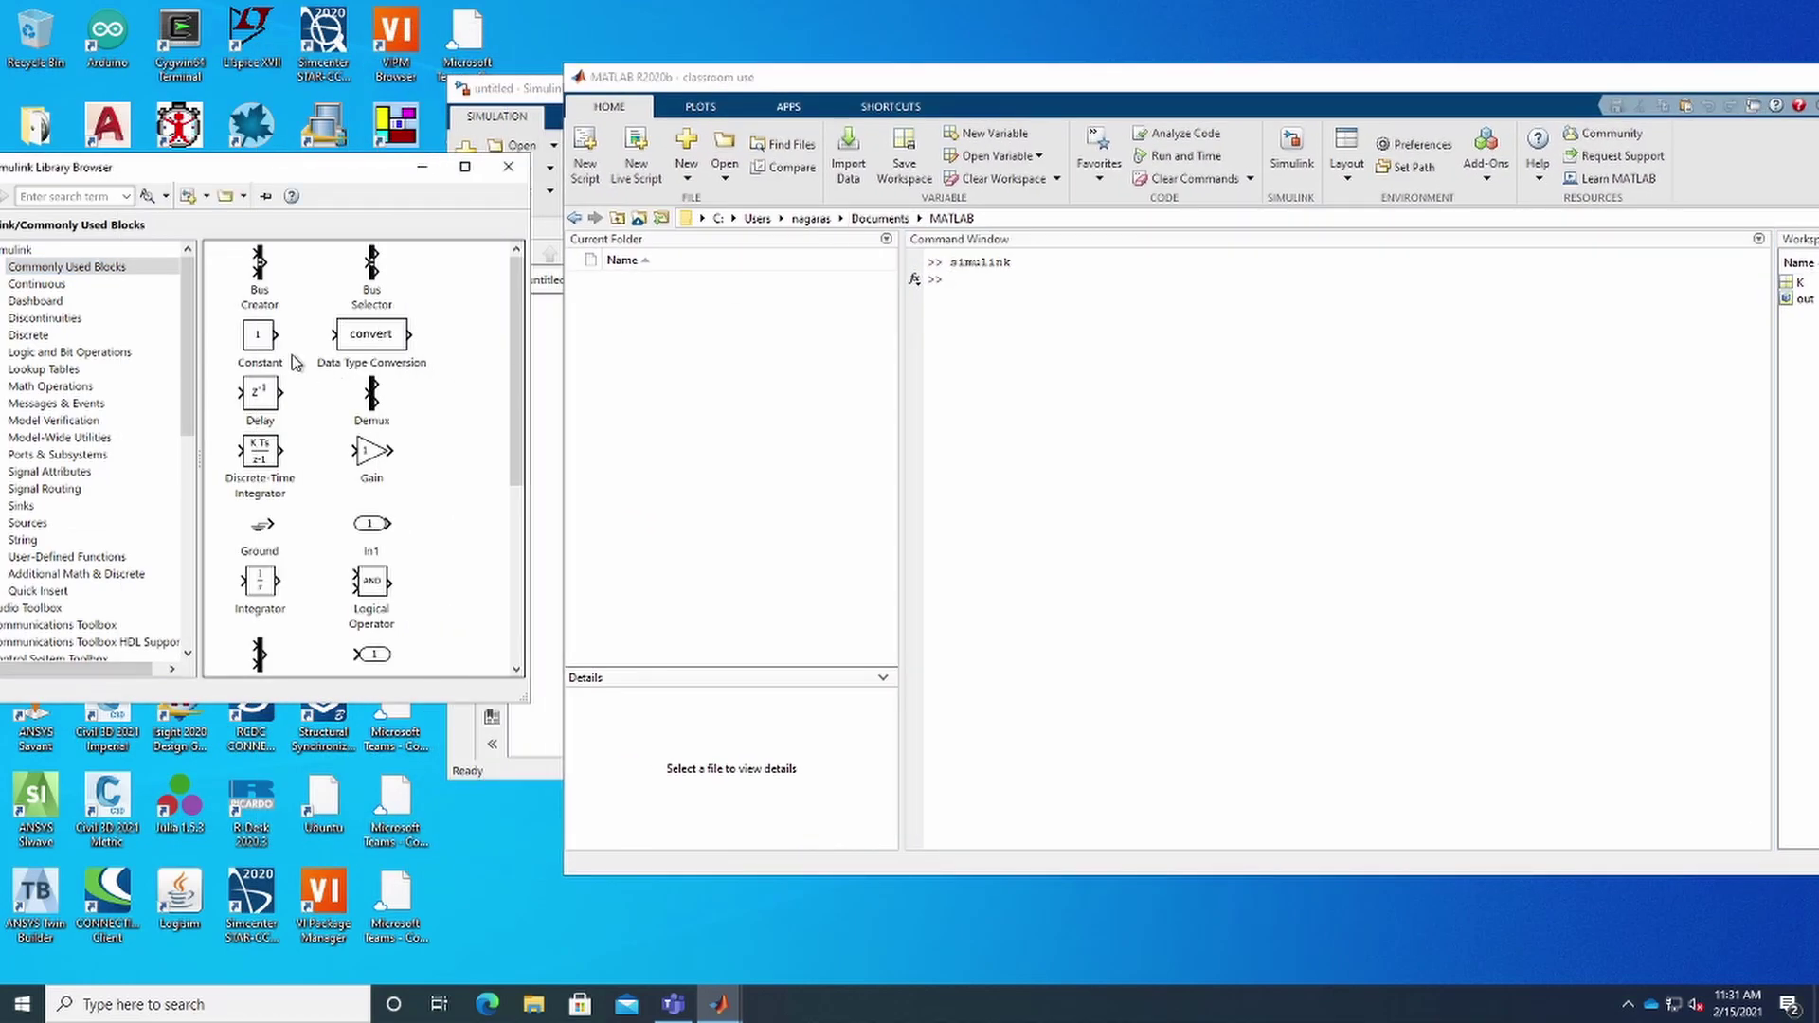
Add a Constant block and a Gain block from Commonly Used Blocks side by side in the untitled model
drag(281, 353, 1008, 359)
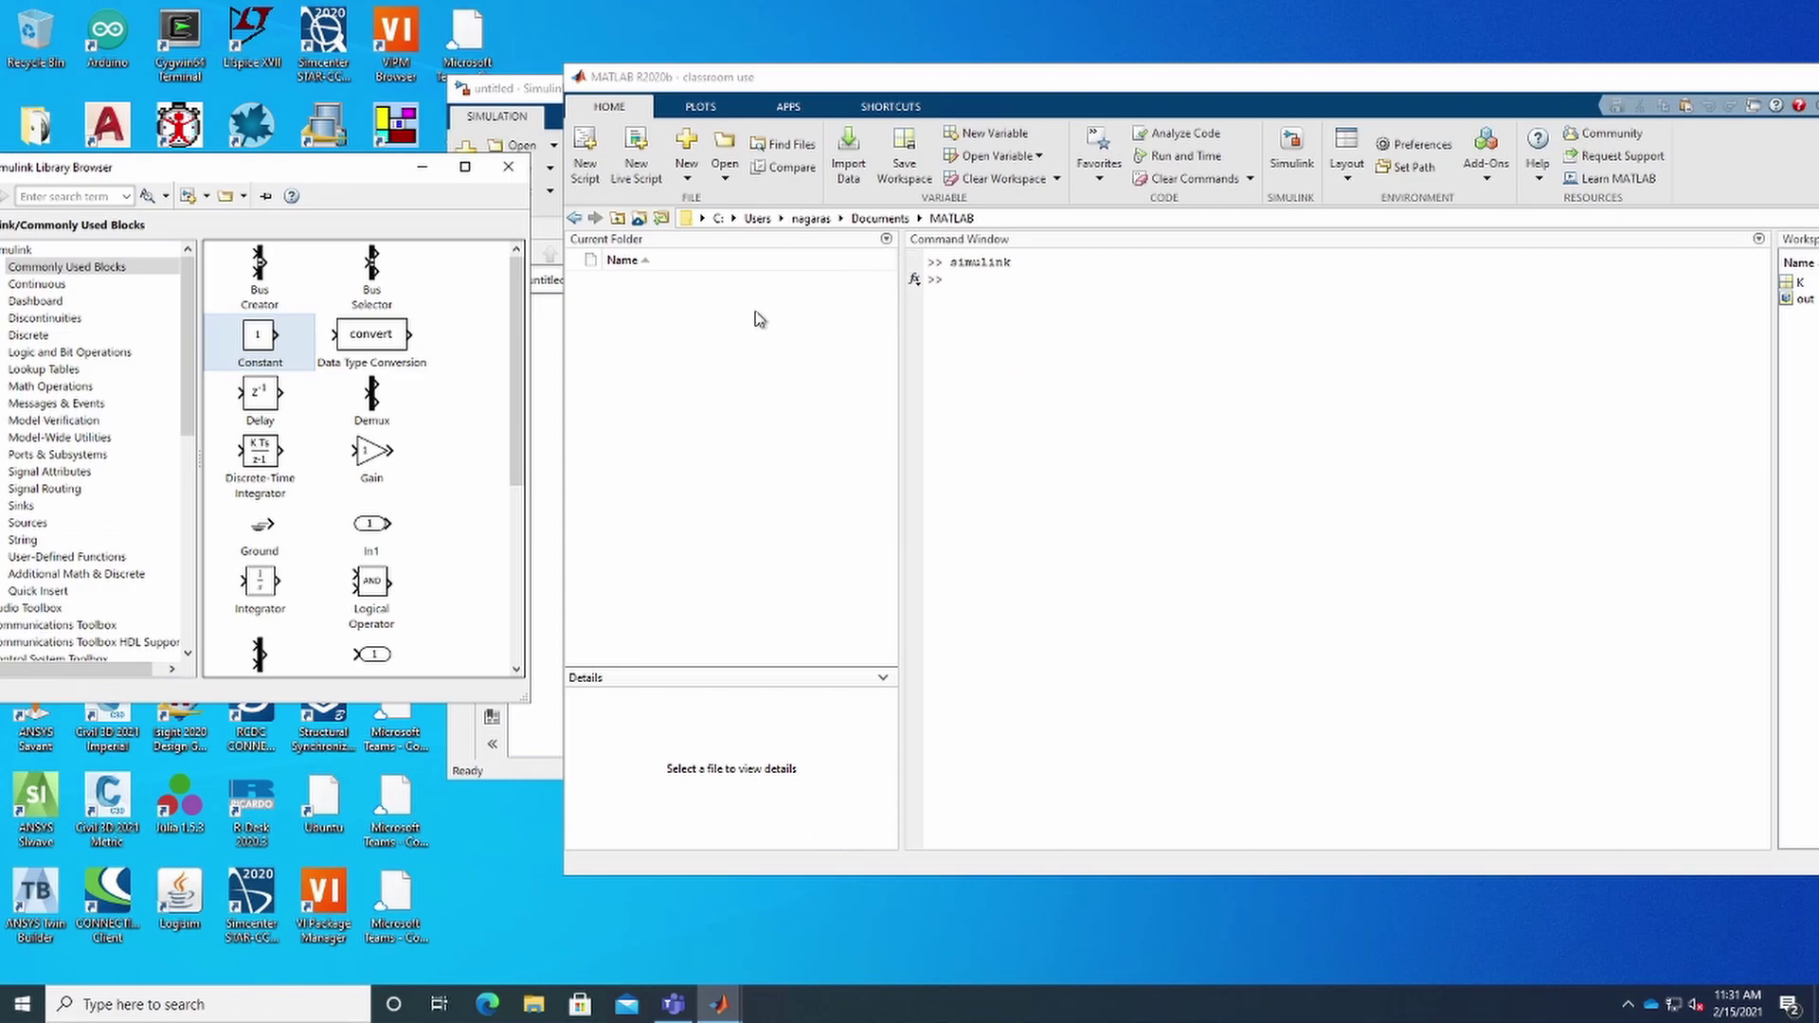
click(550, 352)
drag(261, 357, 663, 402)
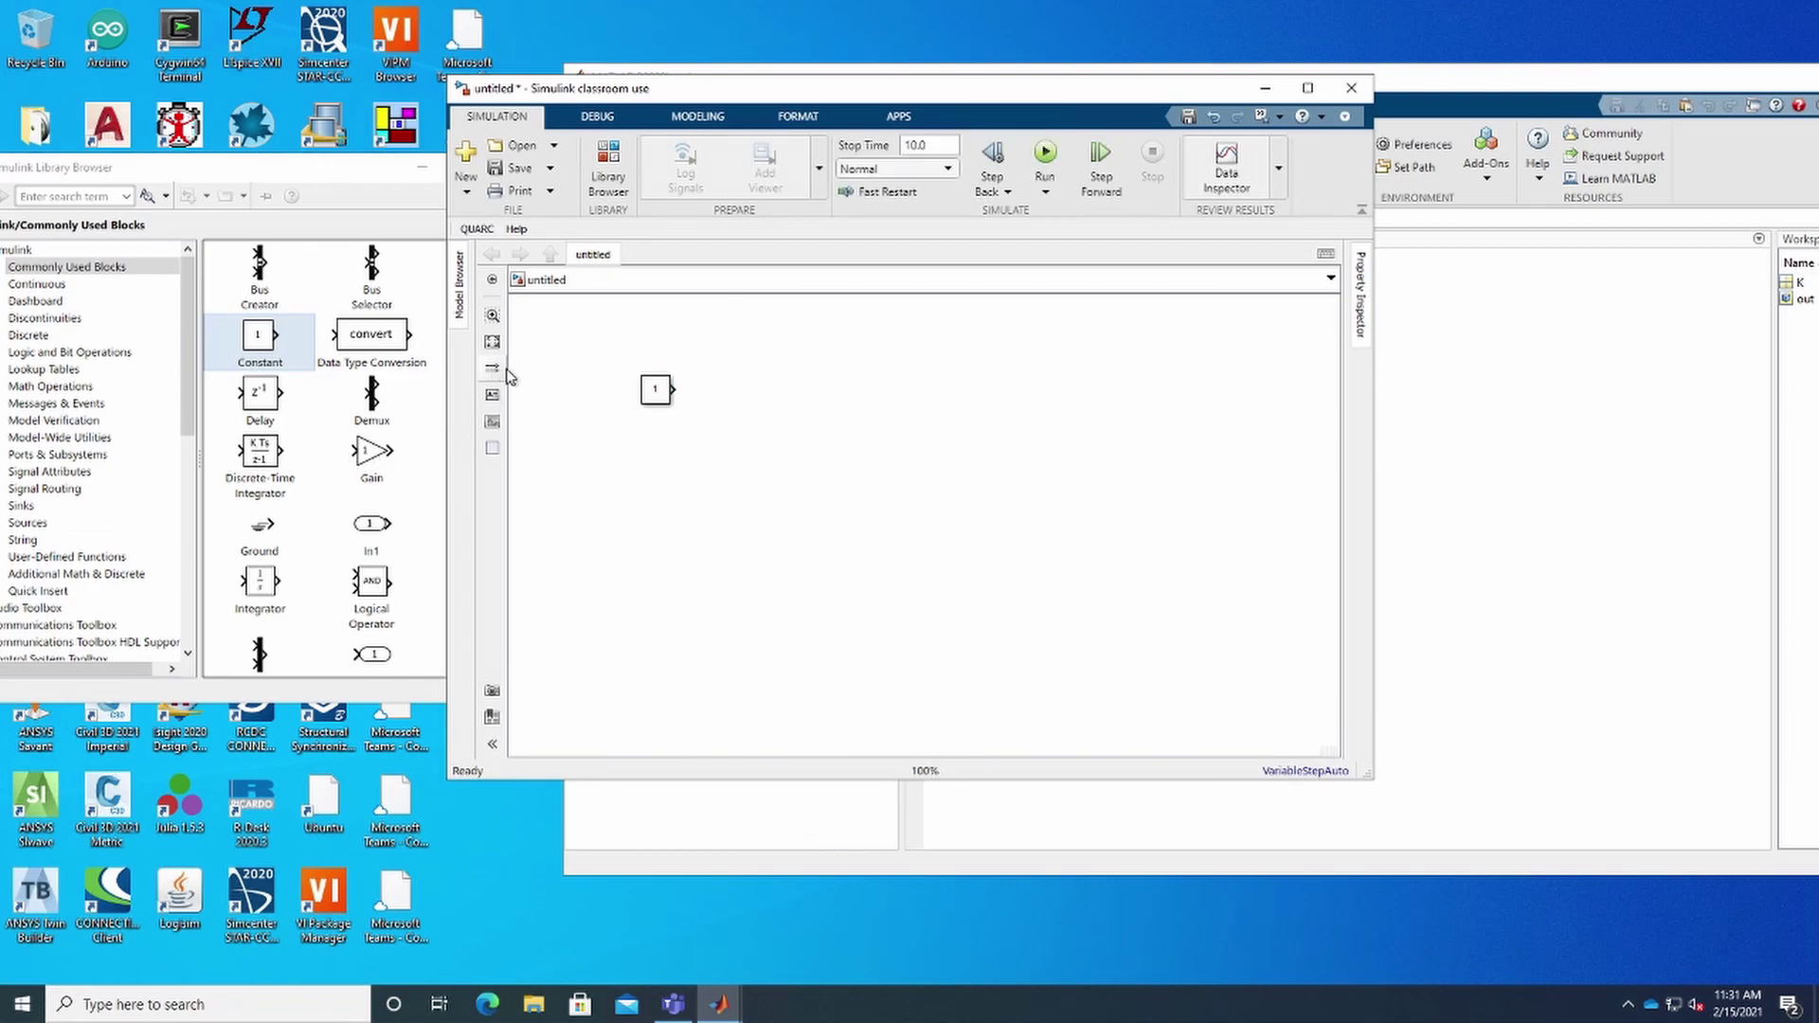
drag(379, 459, 786, 404)
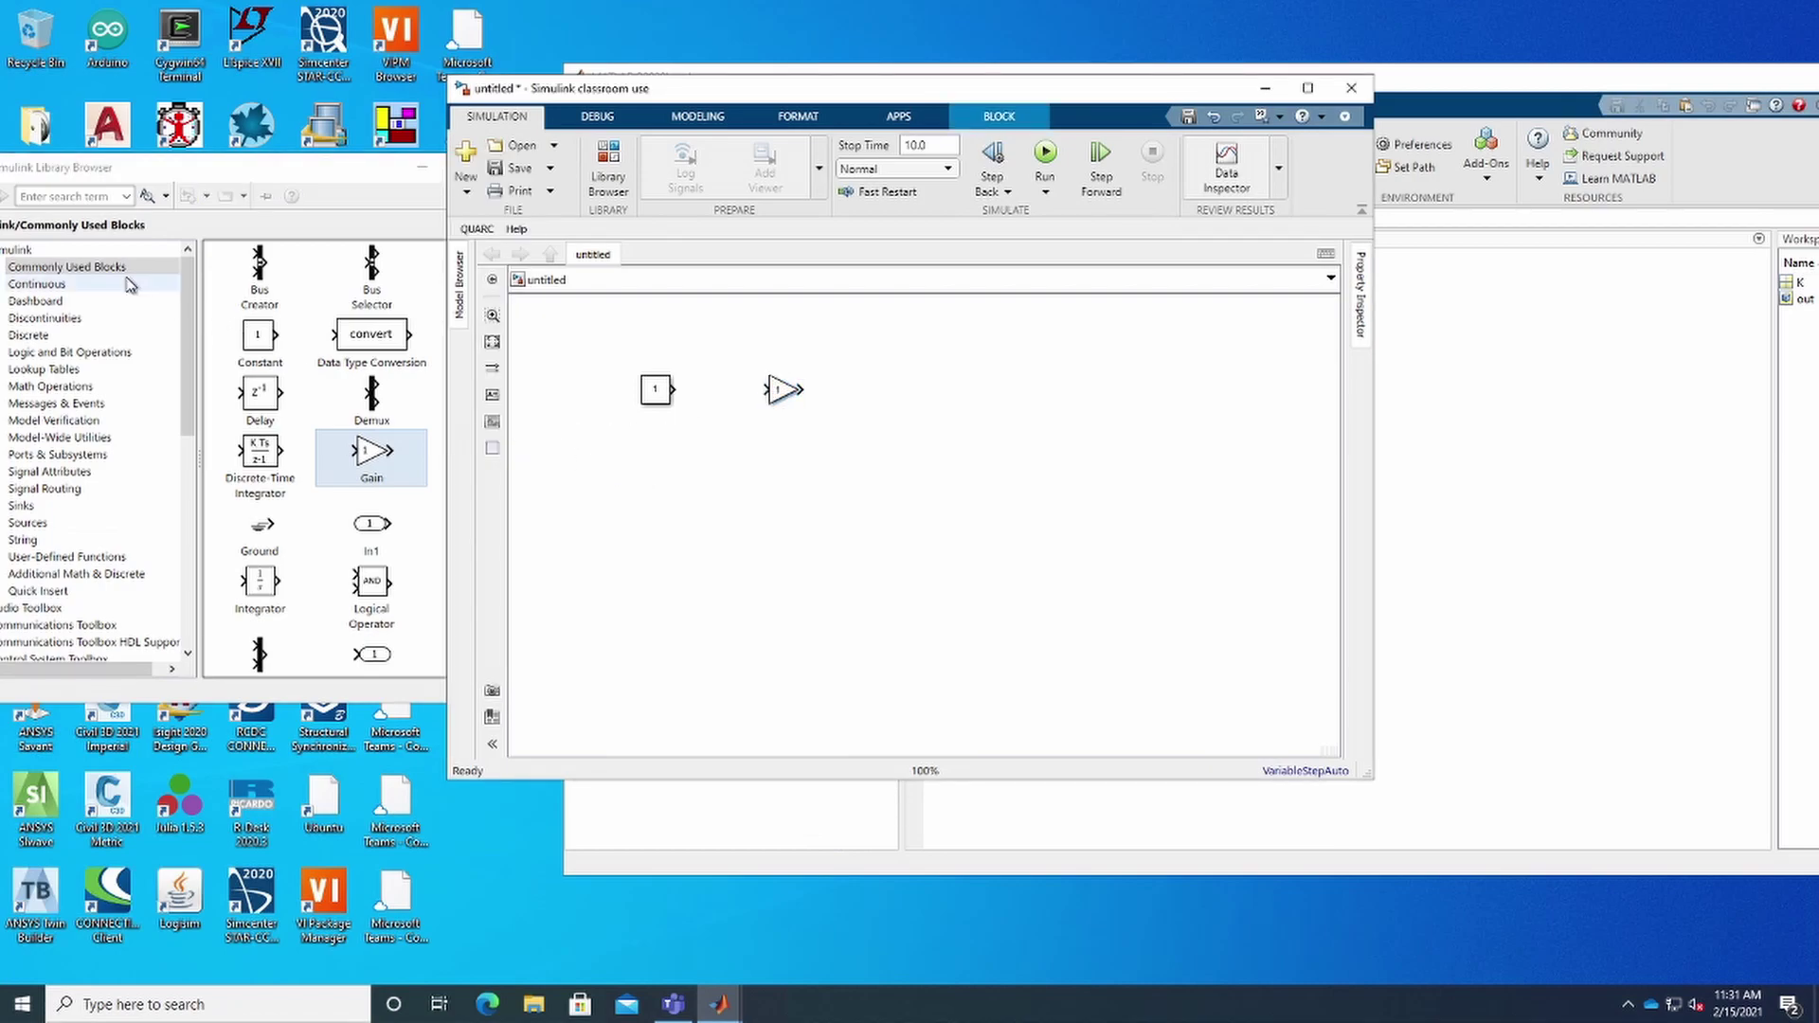
Add a Display block from the Sinks library after the Gain block, in line with the other blocks
click(71, 284)
drag(205, 170, 312, 176)
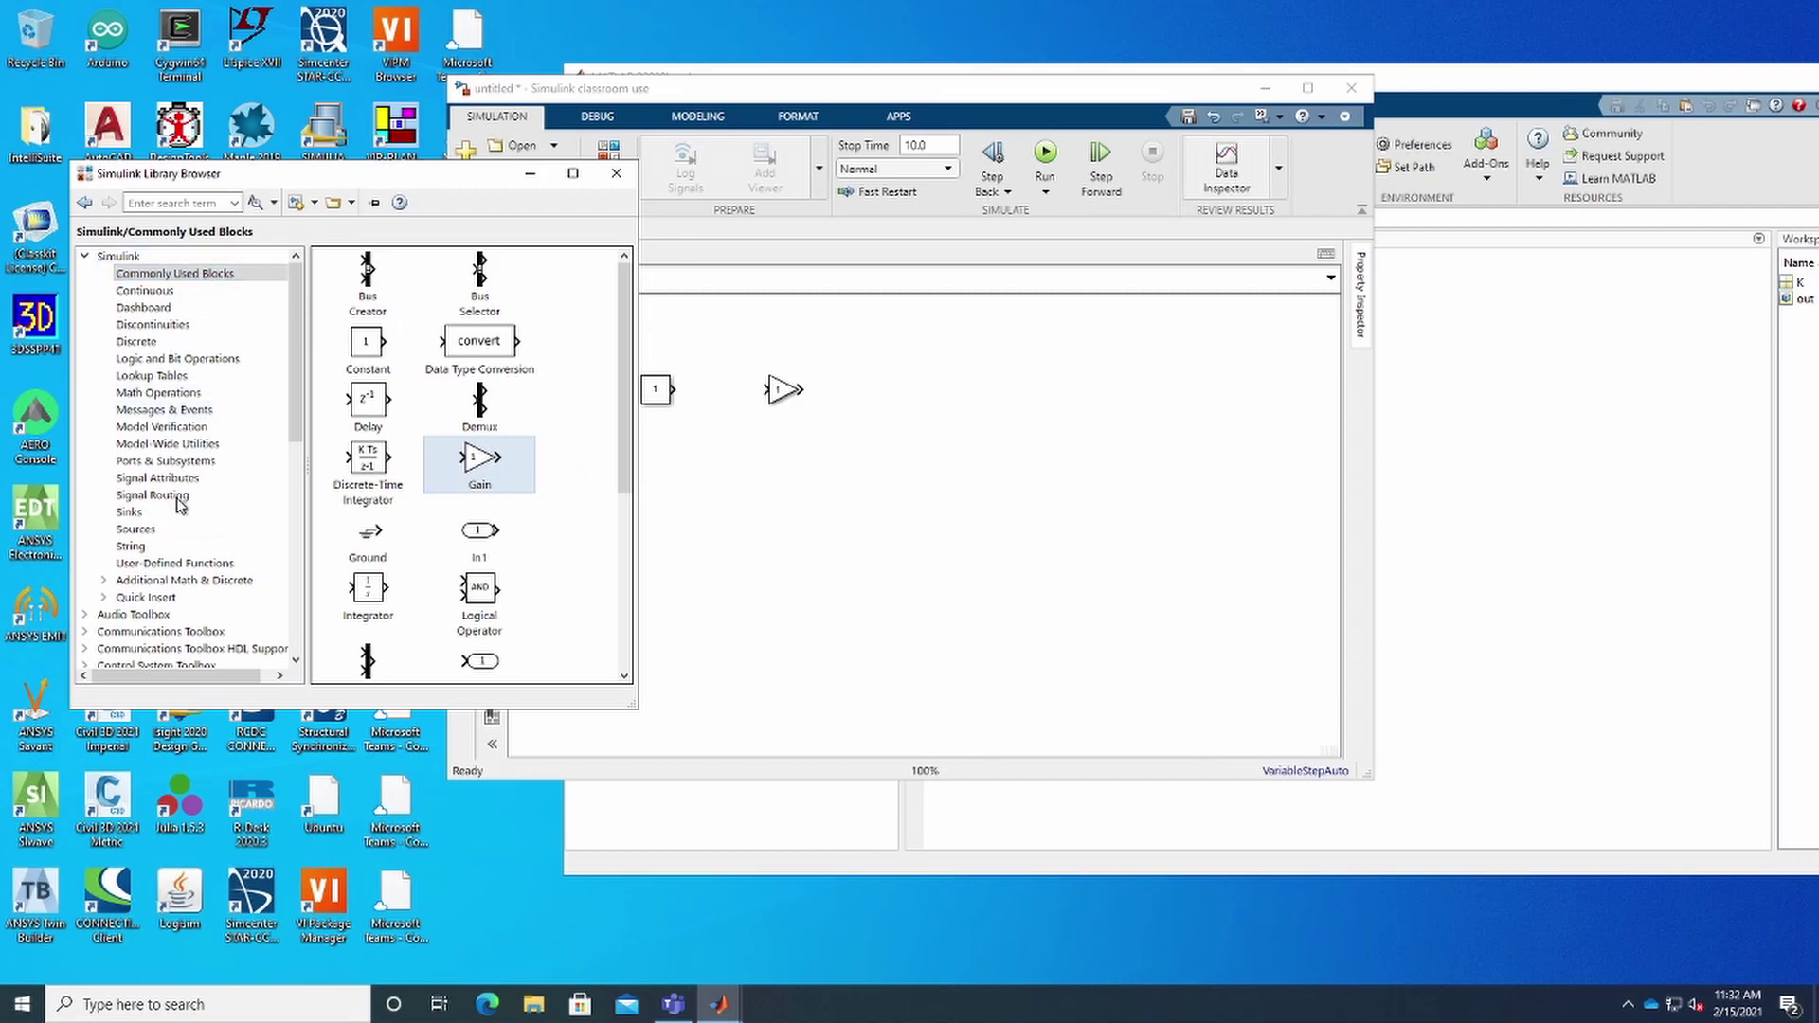
click(140, 517)
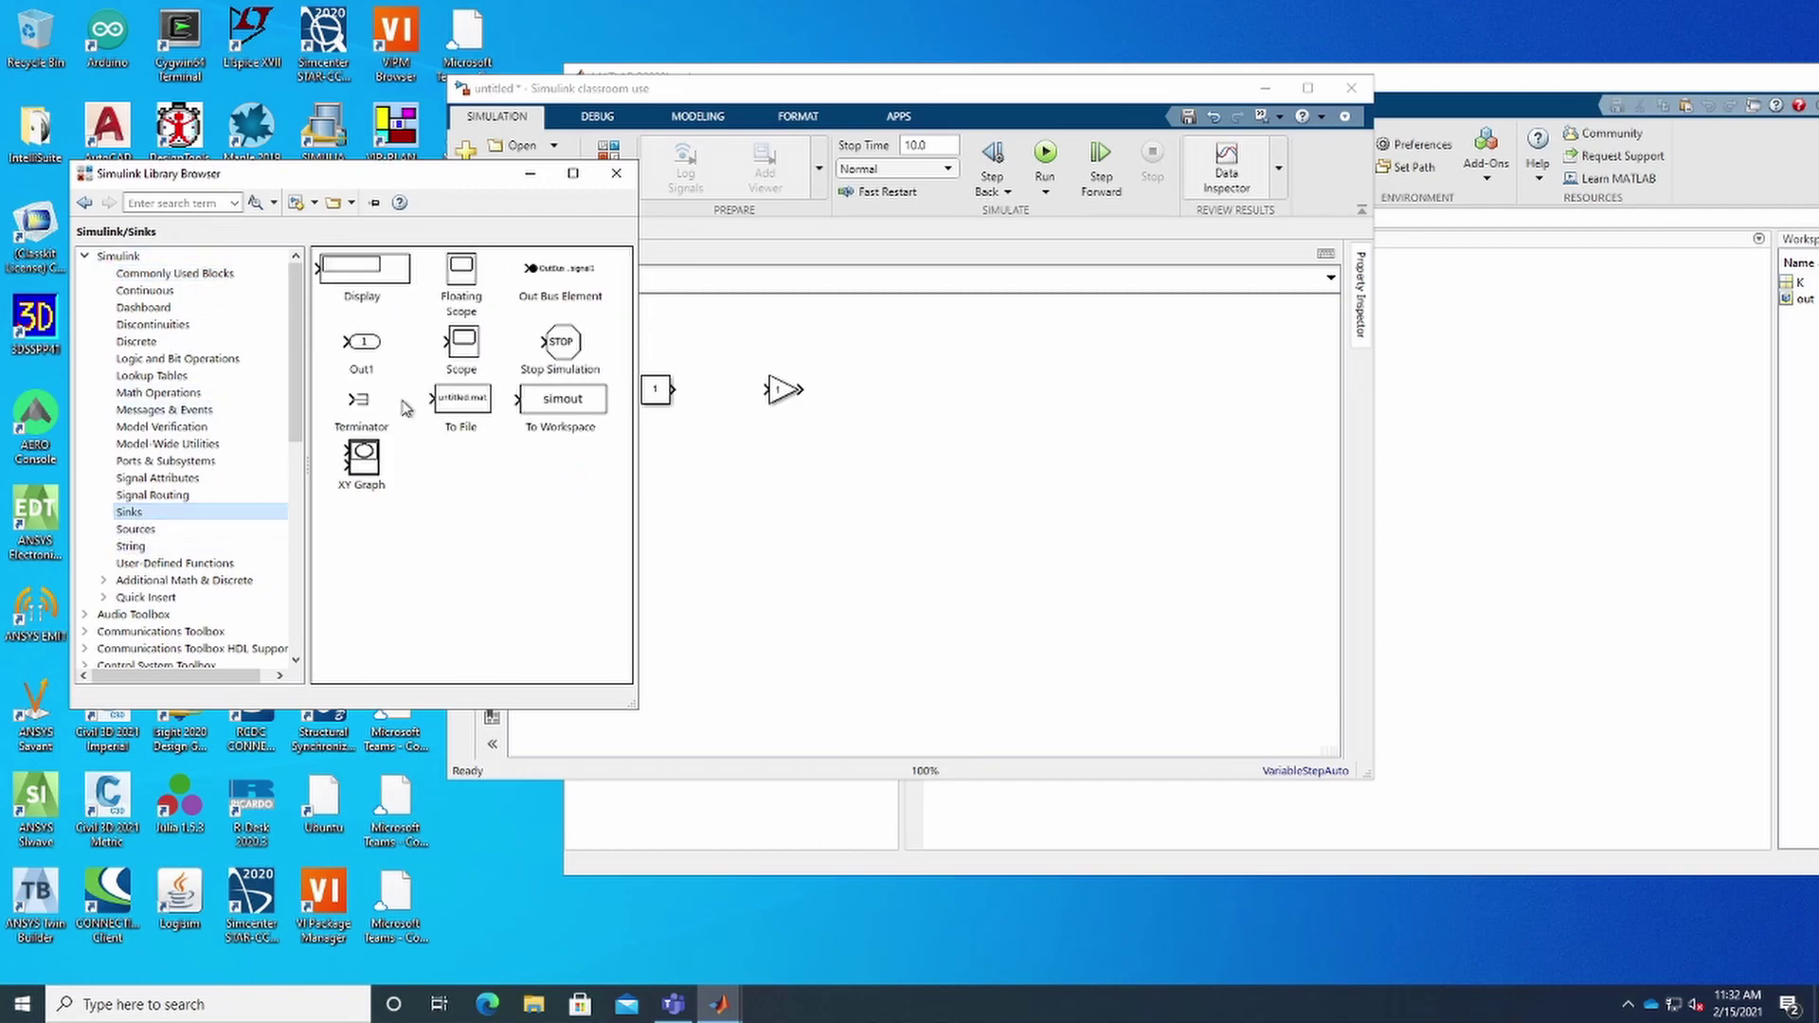
drag(341, 274, 967, 398)
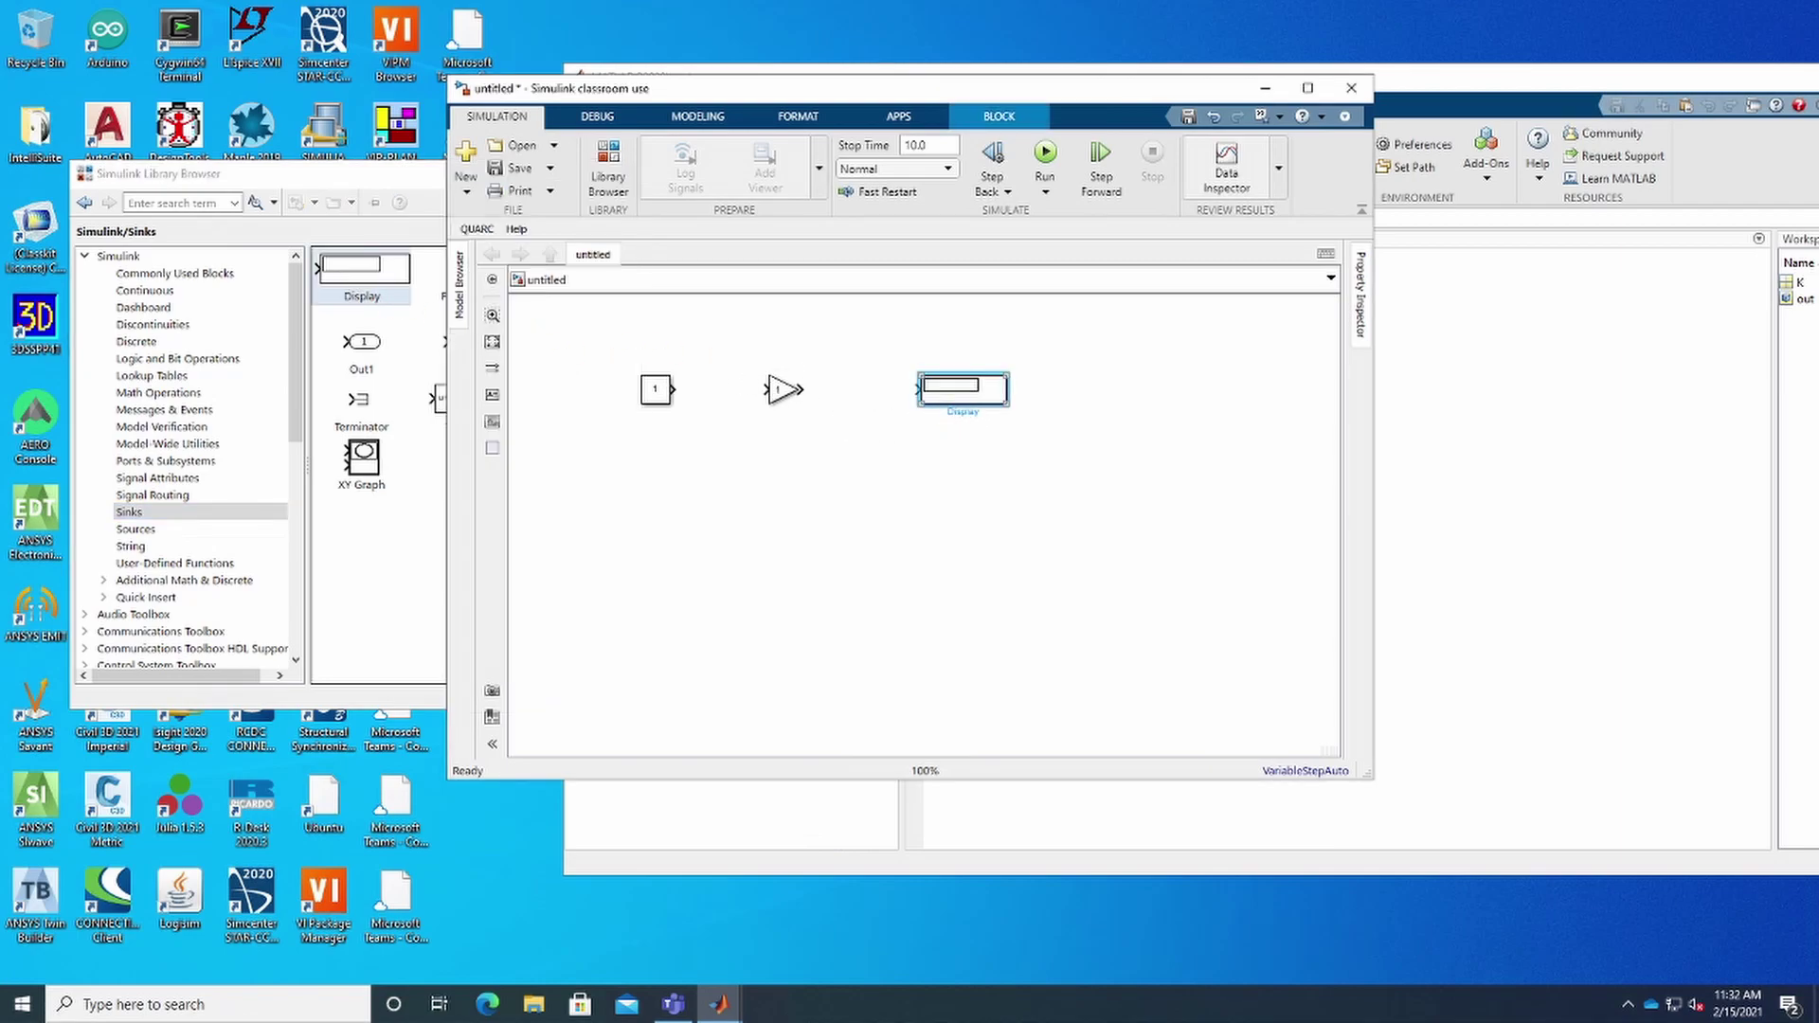
click(1012, 494)
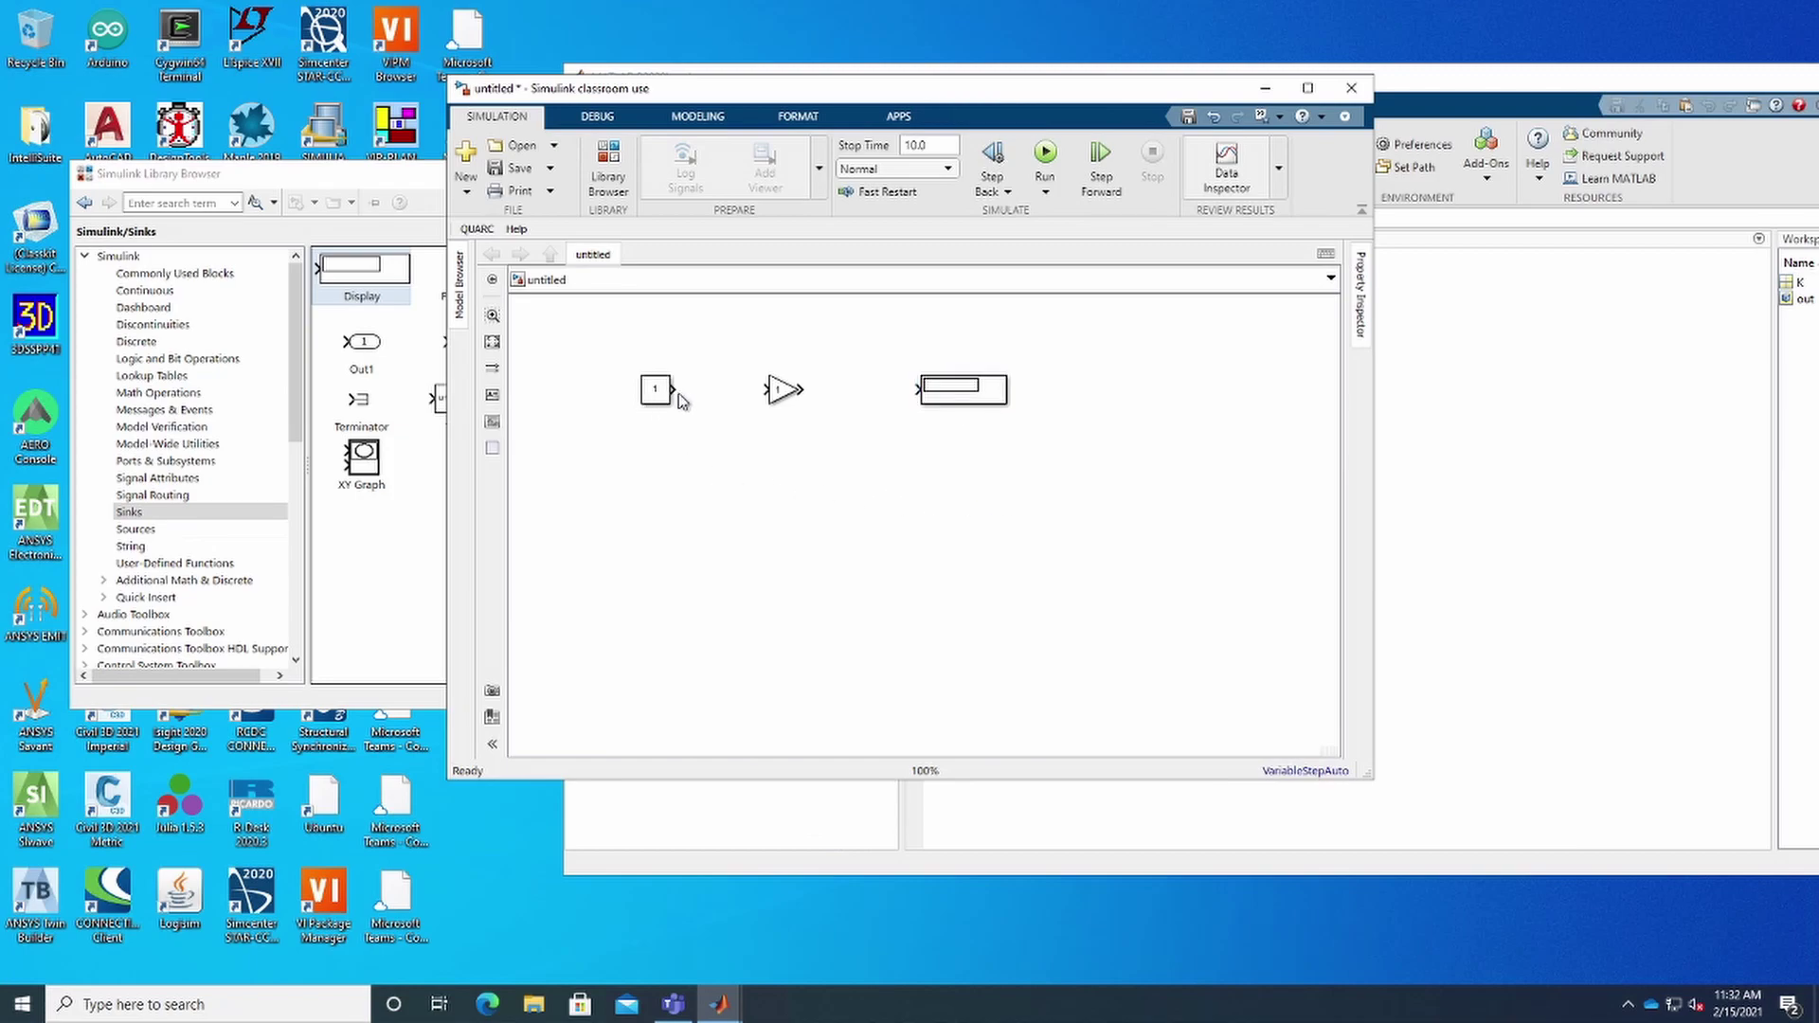
Connect the Constant output to the Gain input and the Gain output to the Display block
drag(673, 388, 769, 390)
click(863, 407)
click(901, 396)
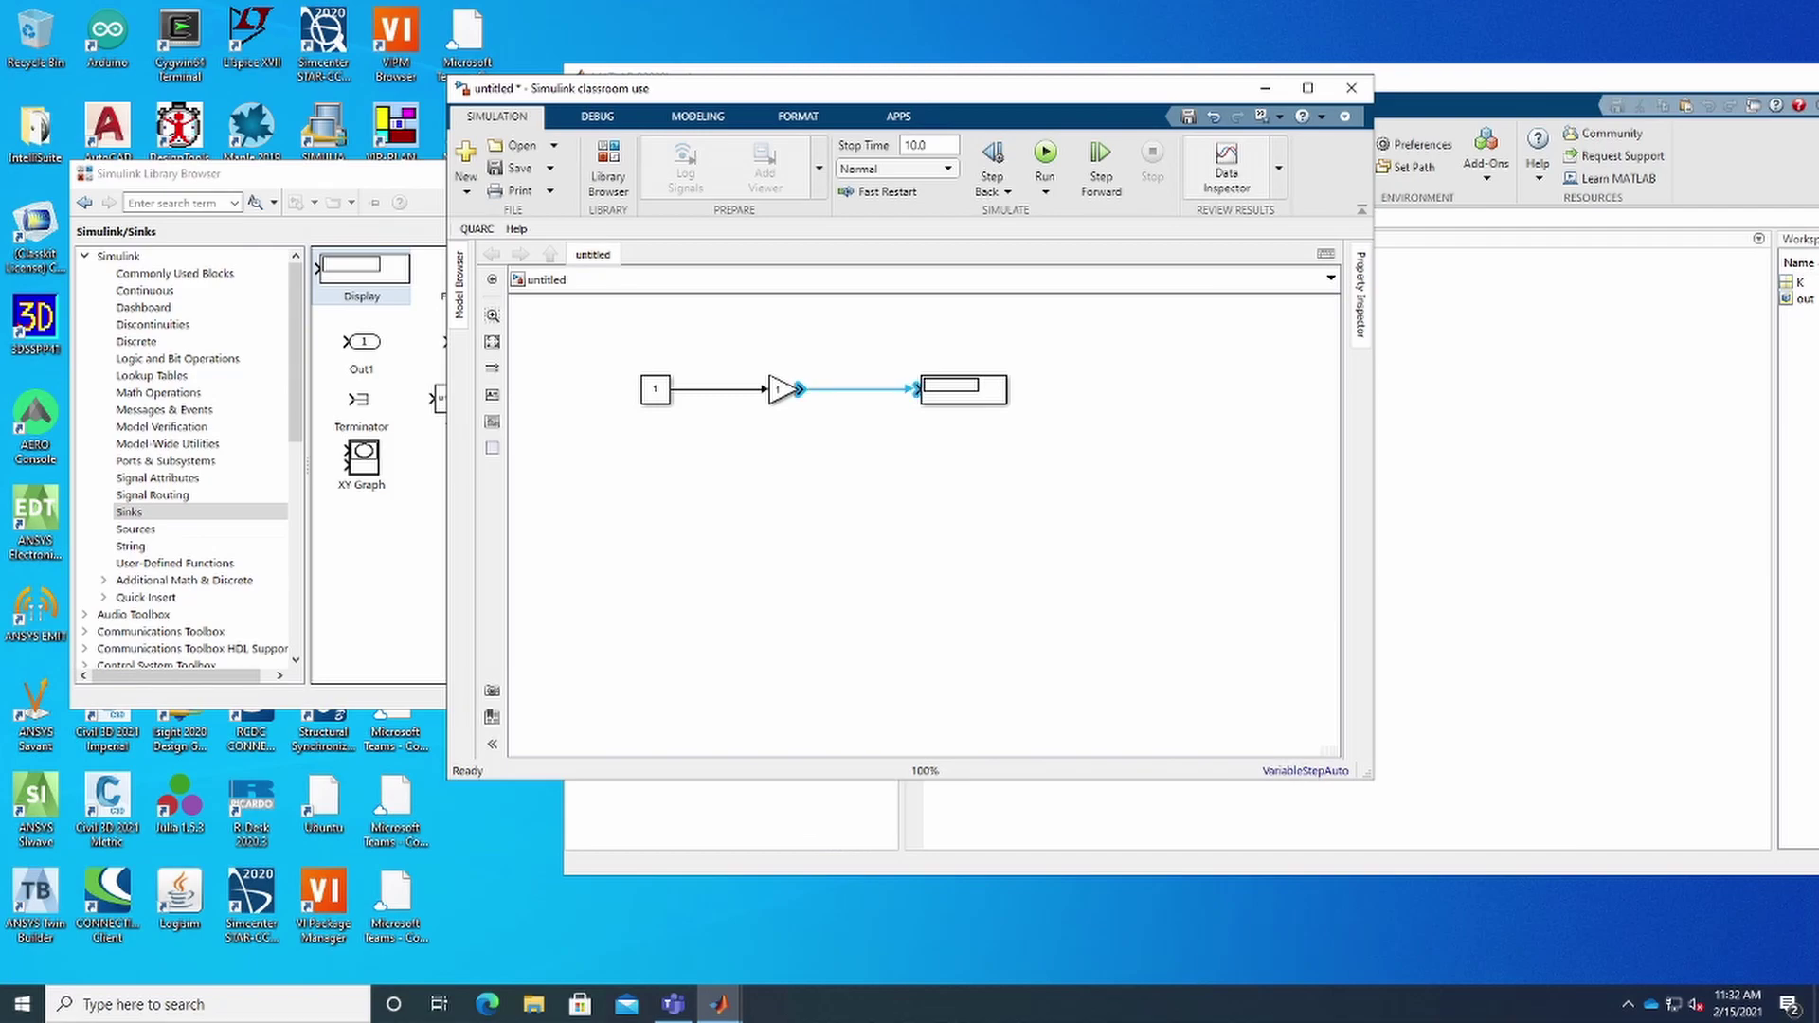
click(916, 394)
Examine the three blocks and view the Constant block's parameters without changing them
right_click(661, 404)
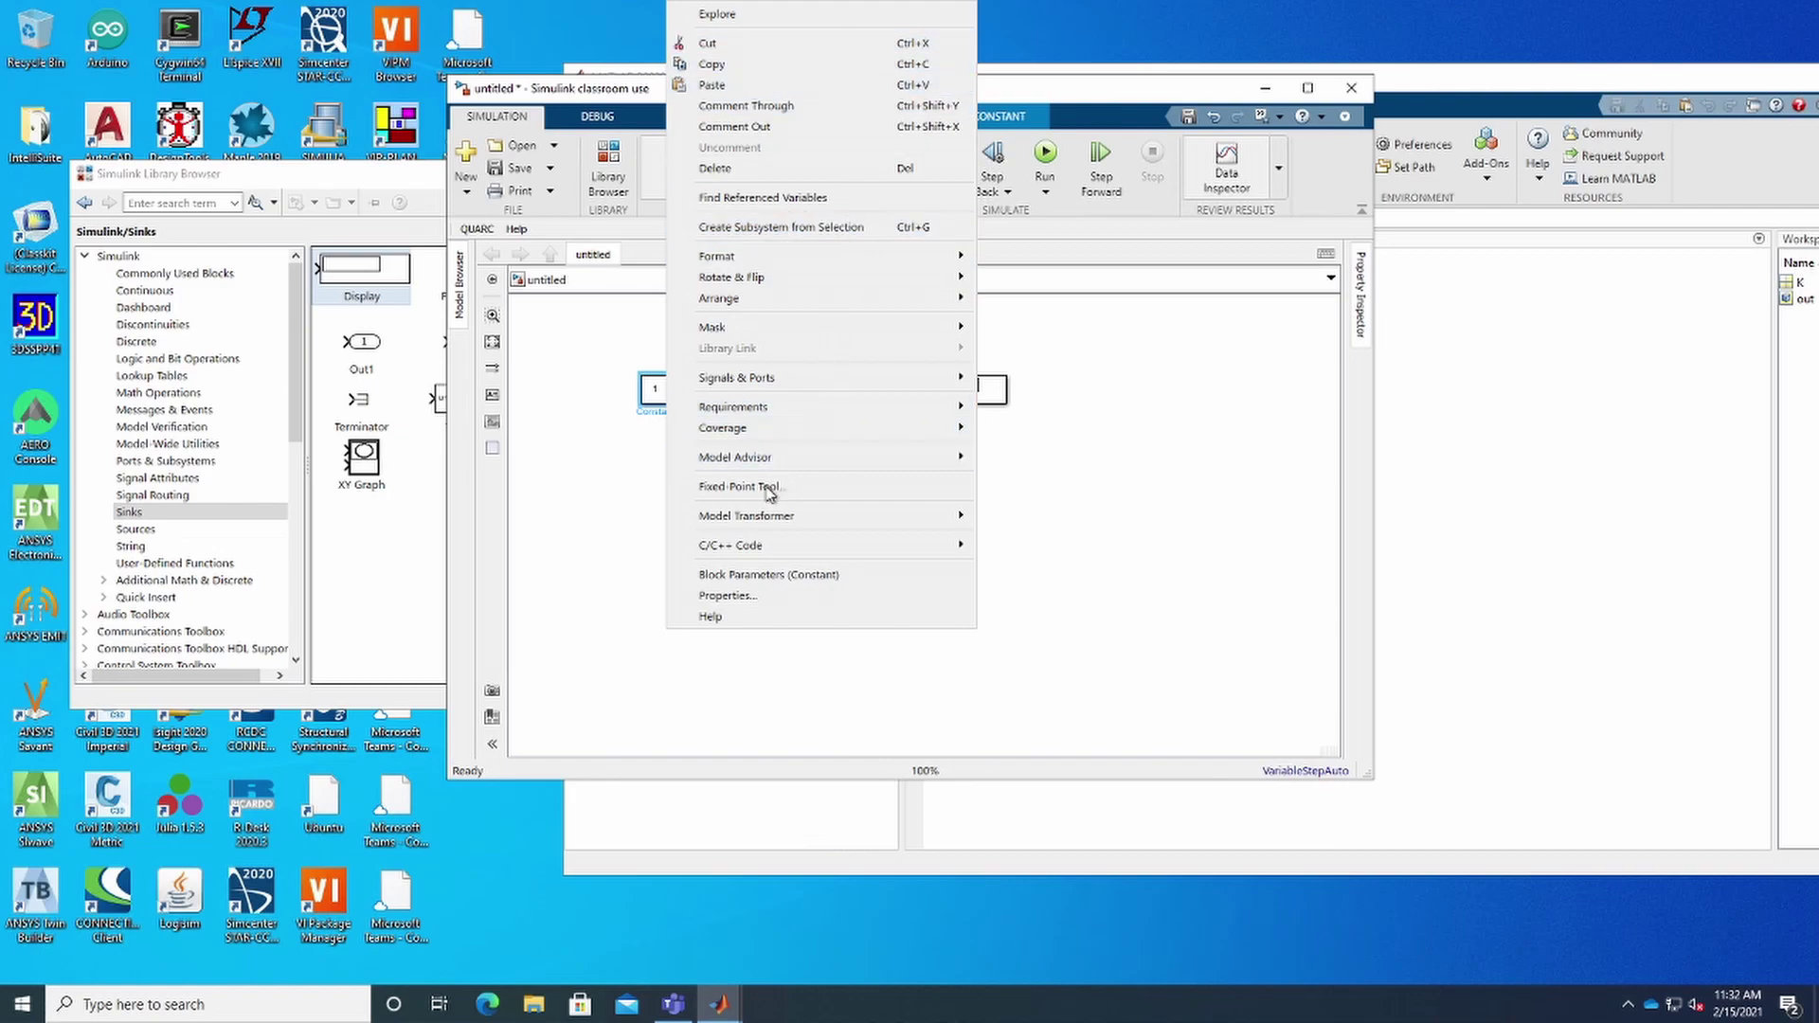
click(629, 503)
click(653, 396)
click(783, 389)
click(964, 404)
click(666, 406)
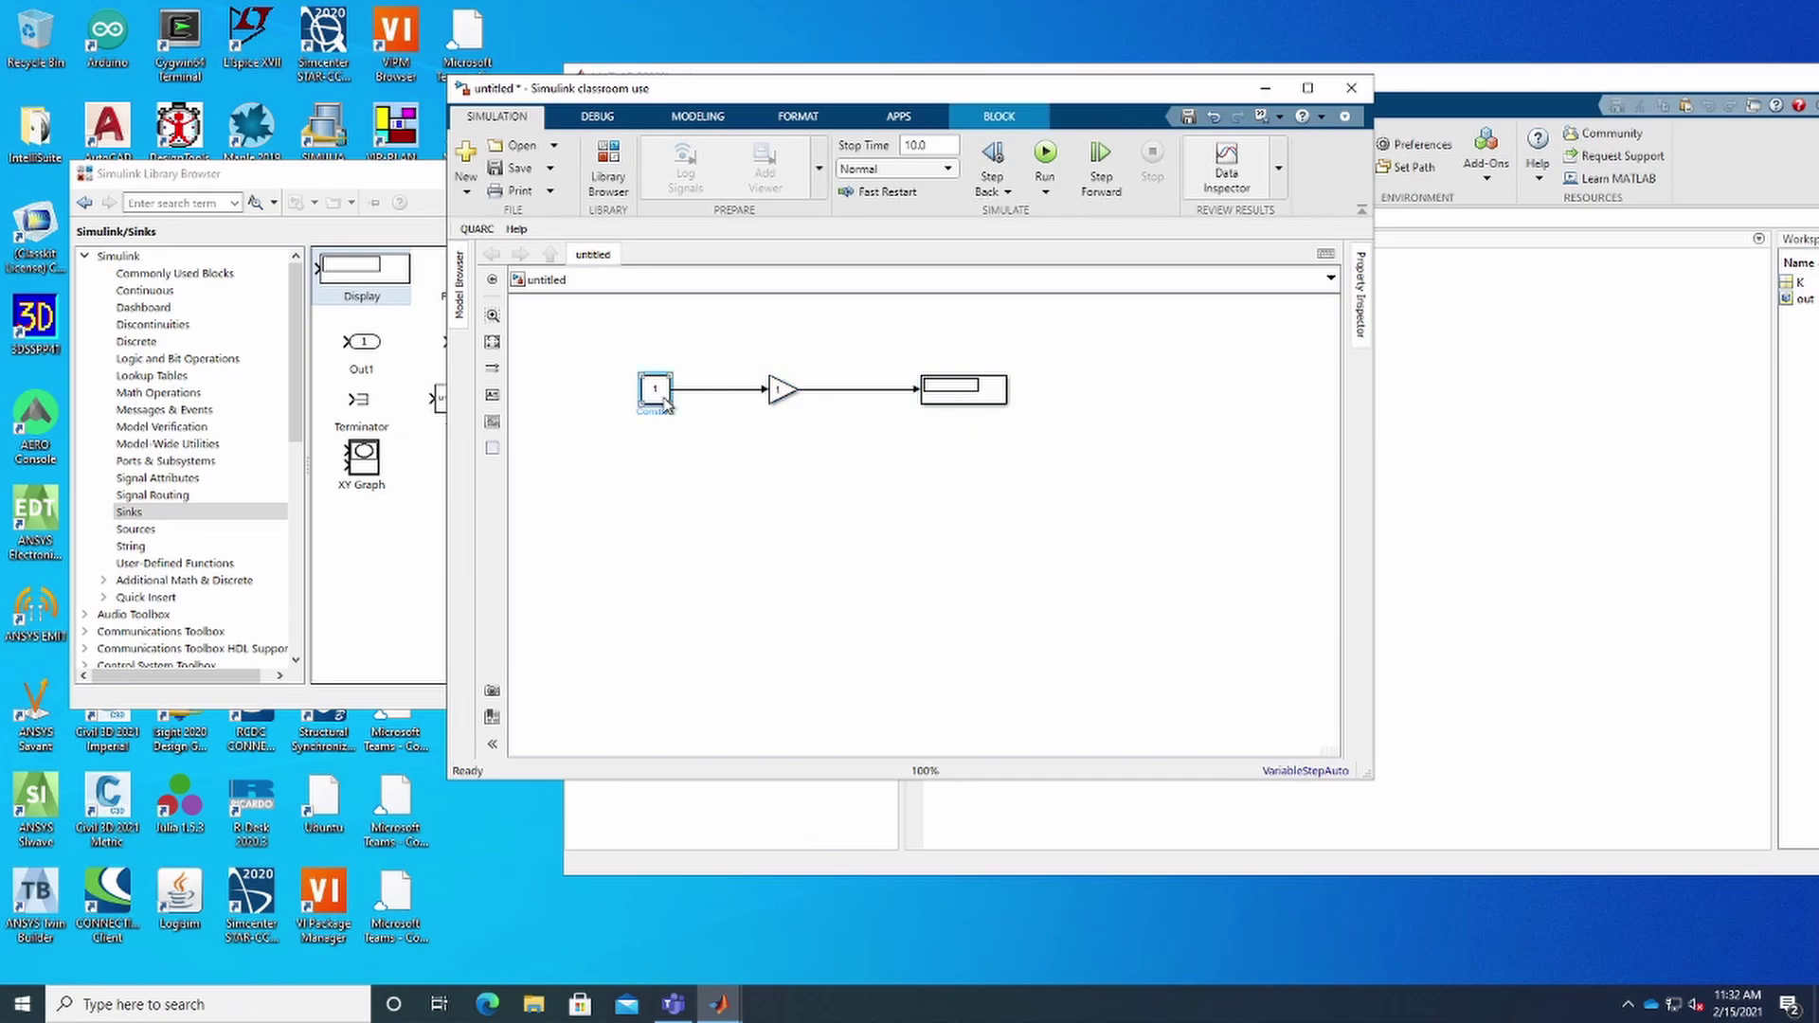
double_click(666, 405)
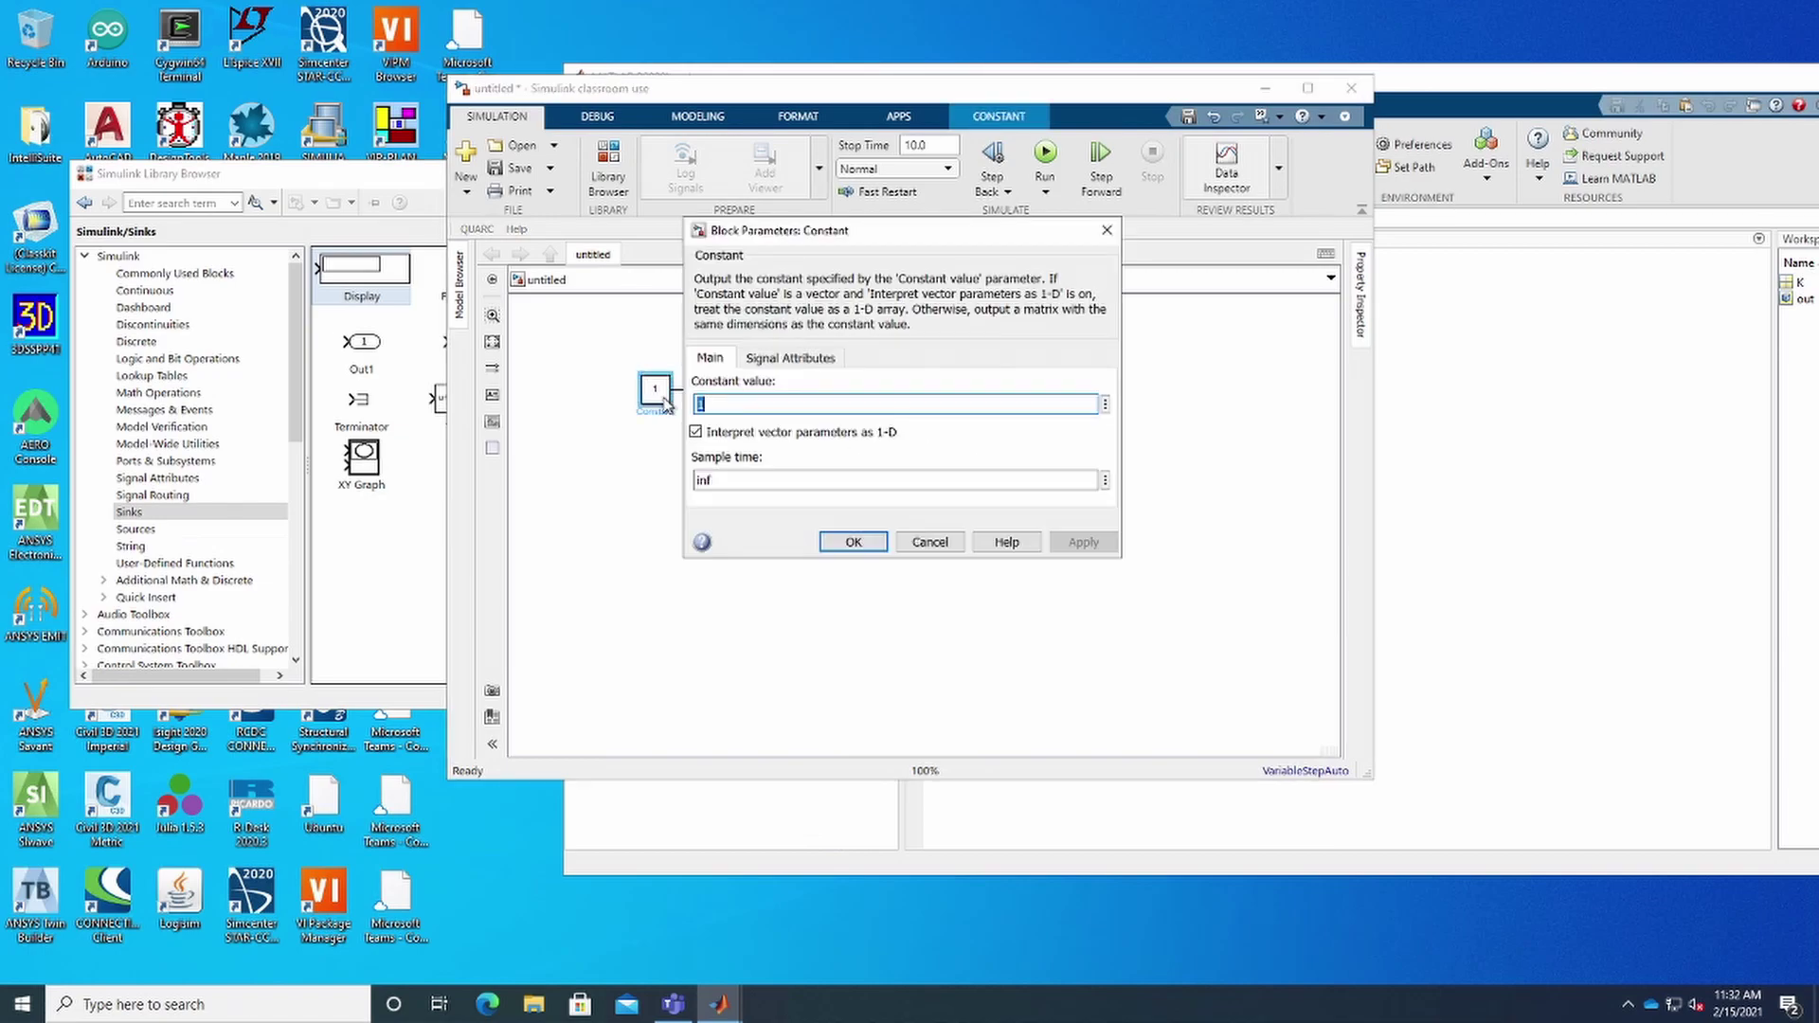
key(Escape)
click(650, 512)
Set the Gain block's gain to 9
click(775, 391)
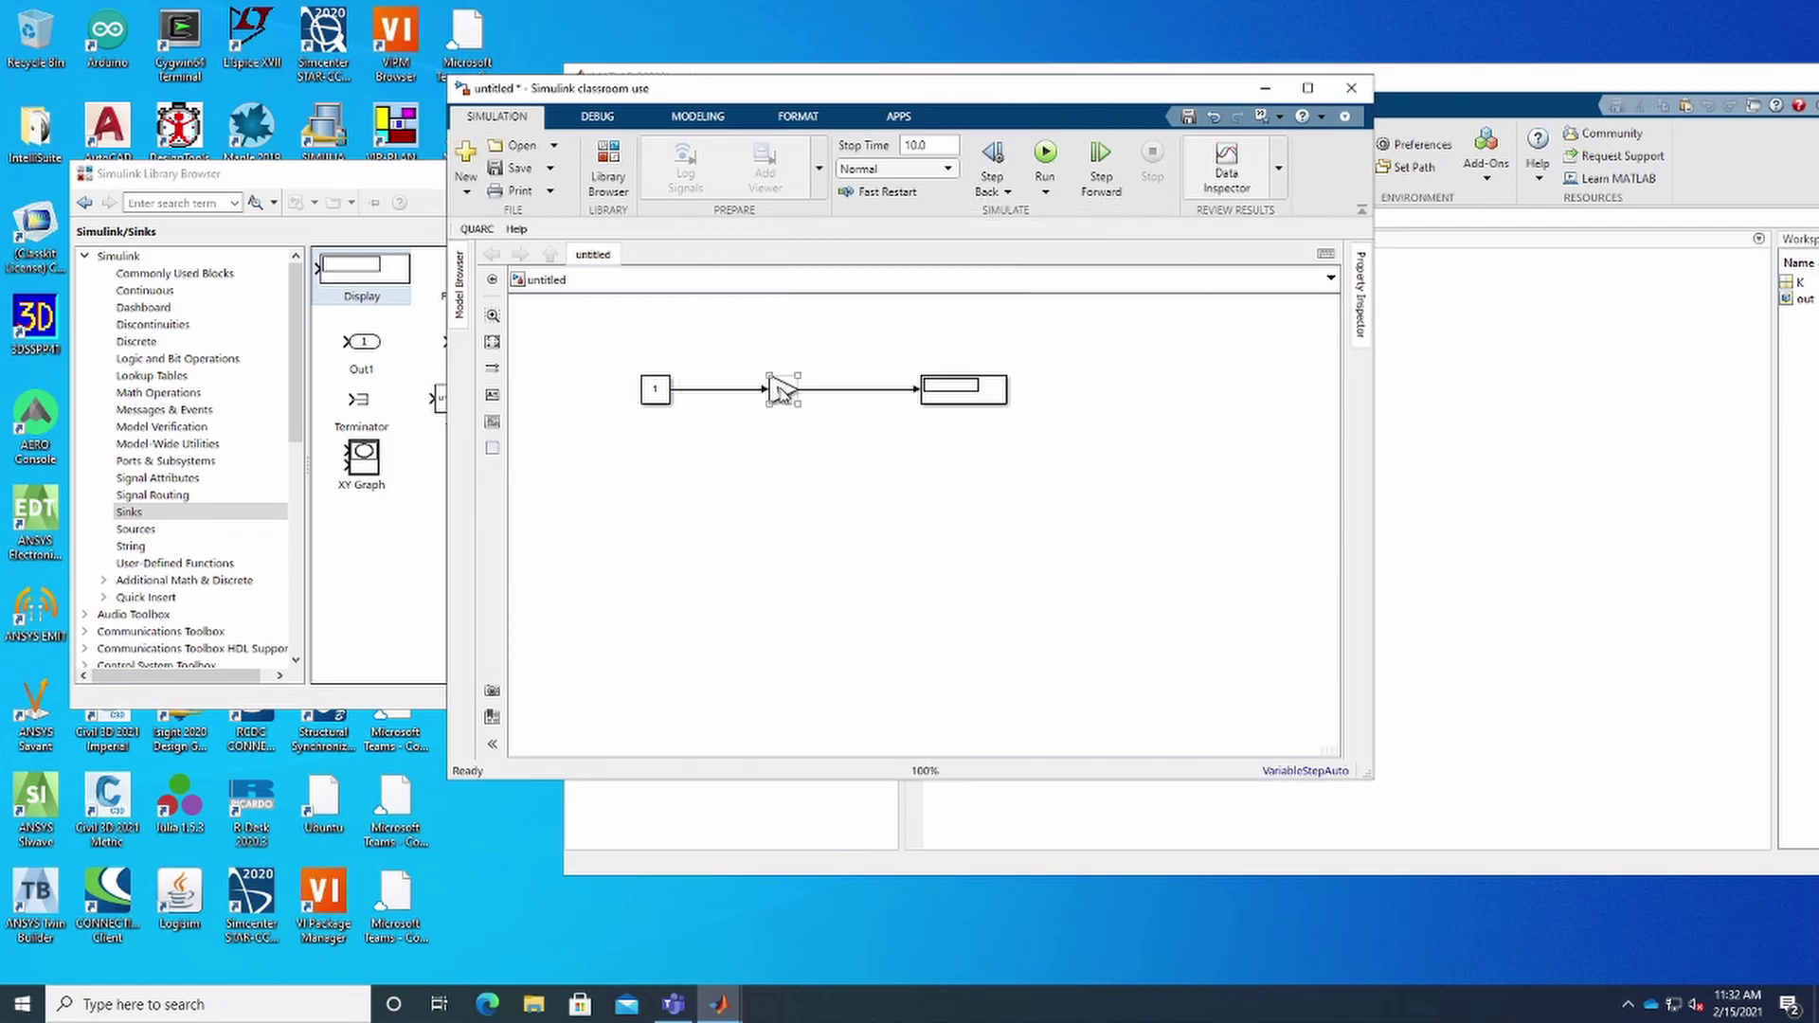
double_click(778, 389)
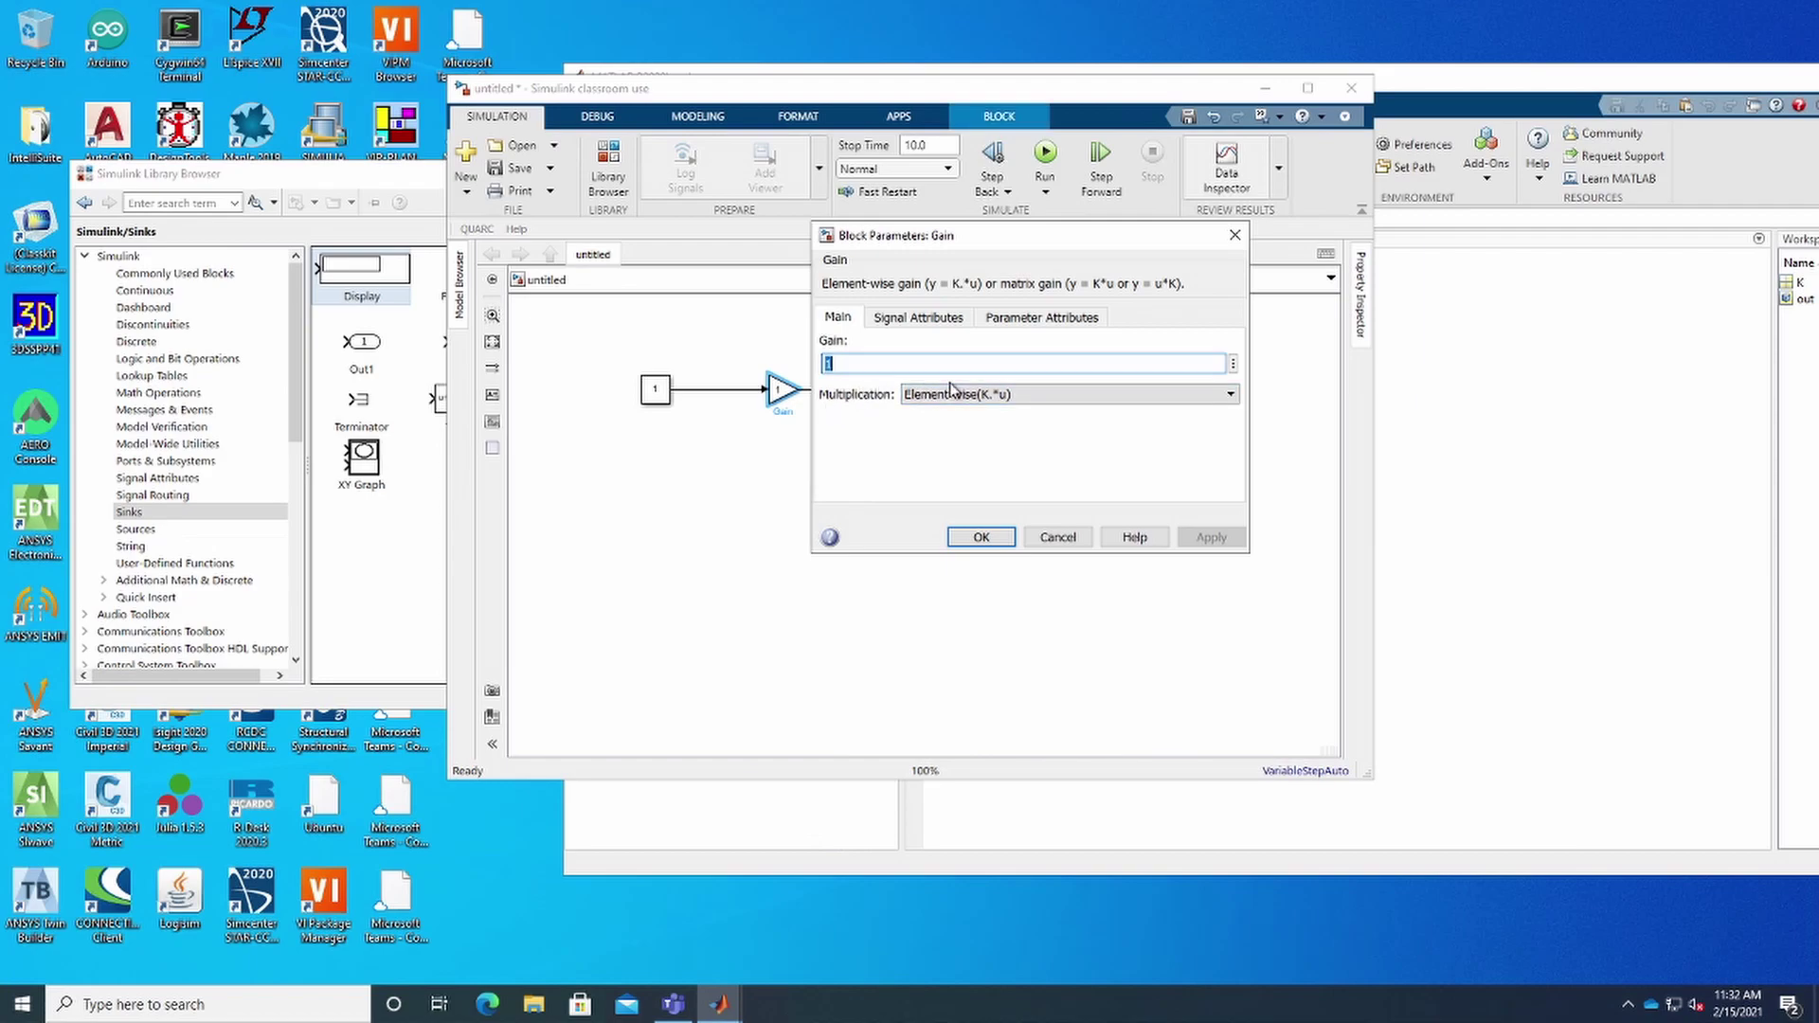
text(9)
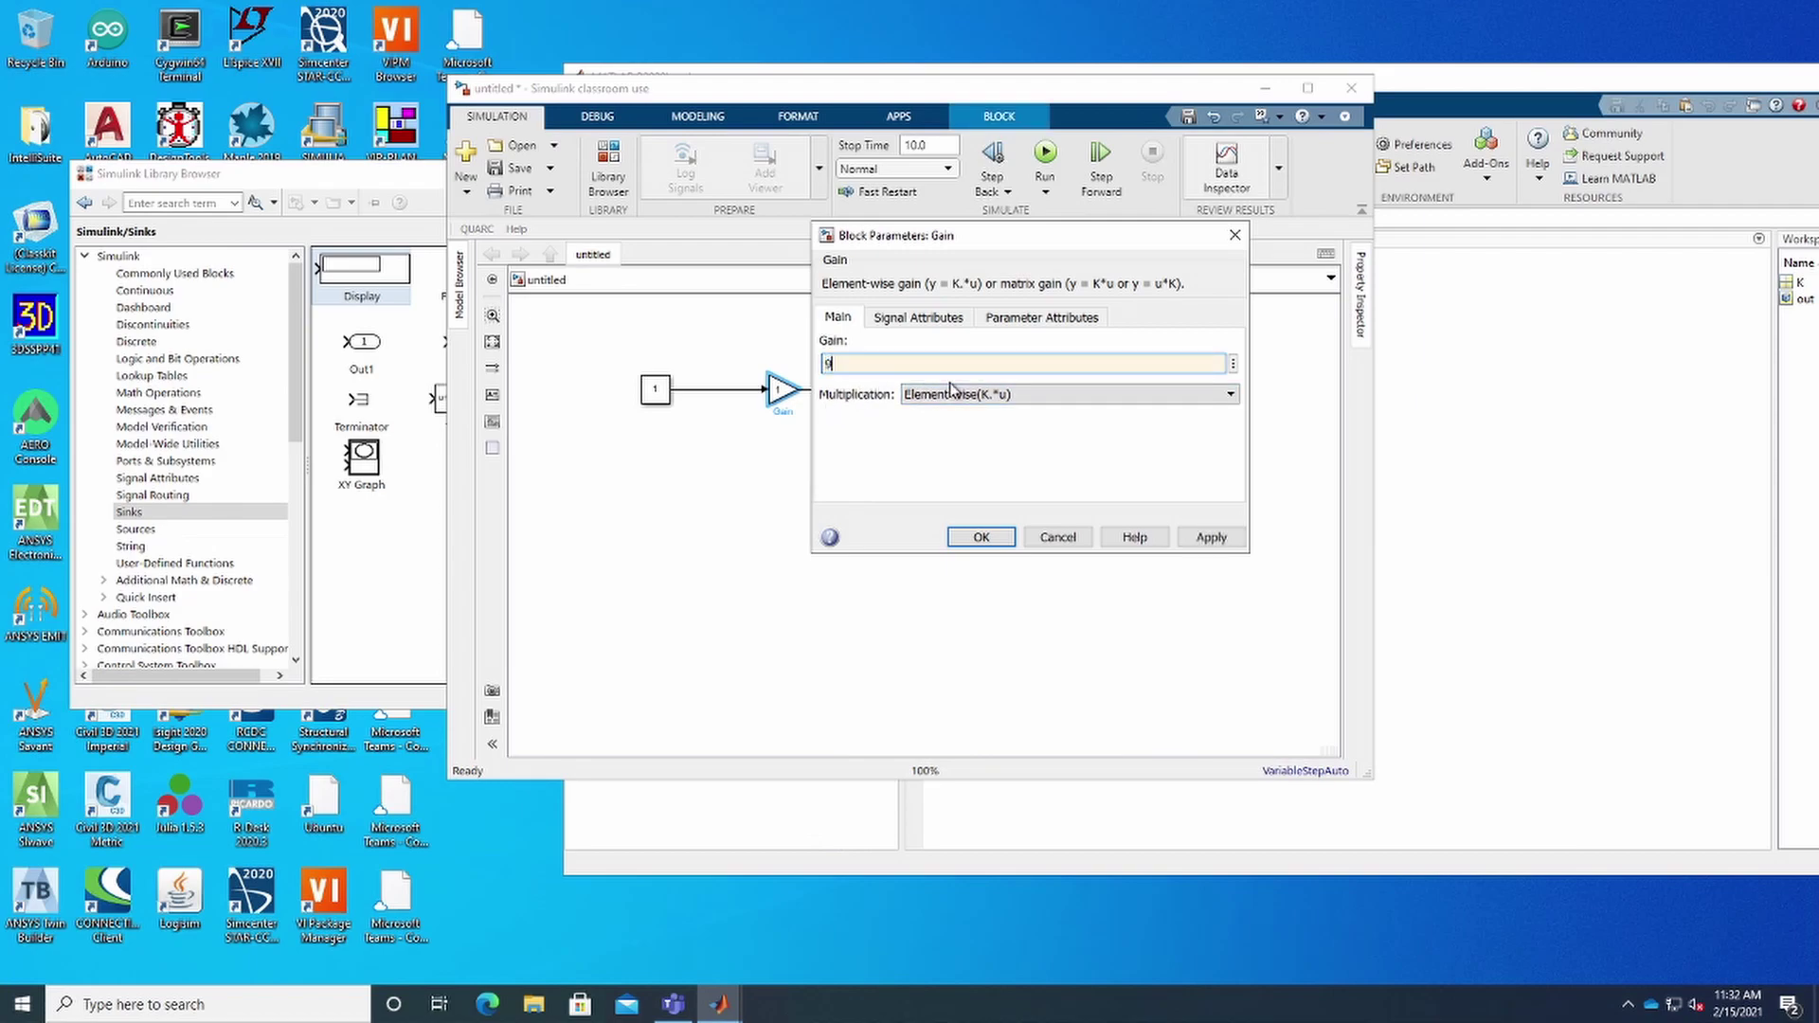
click(982, 537)
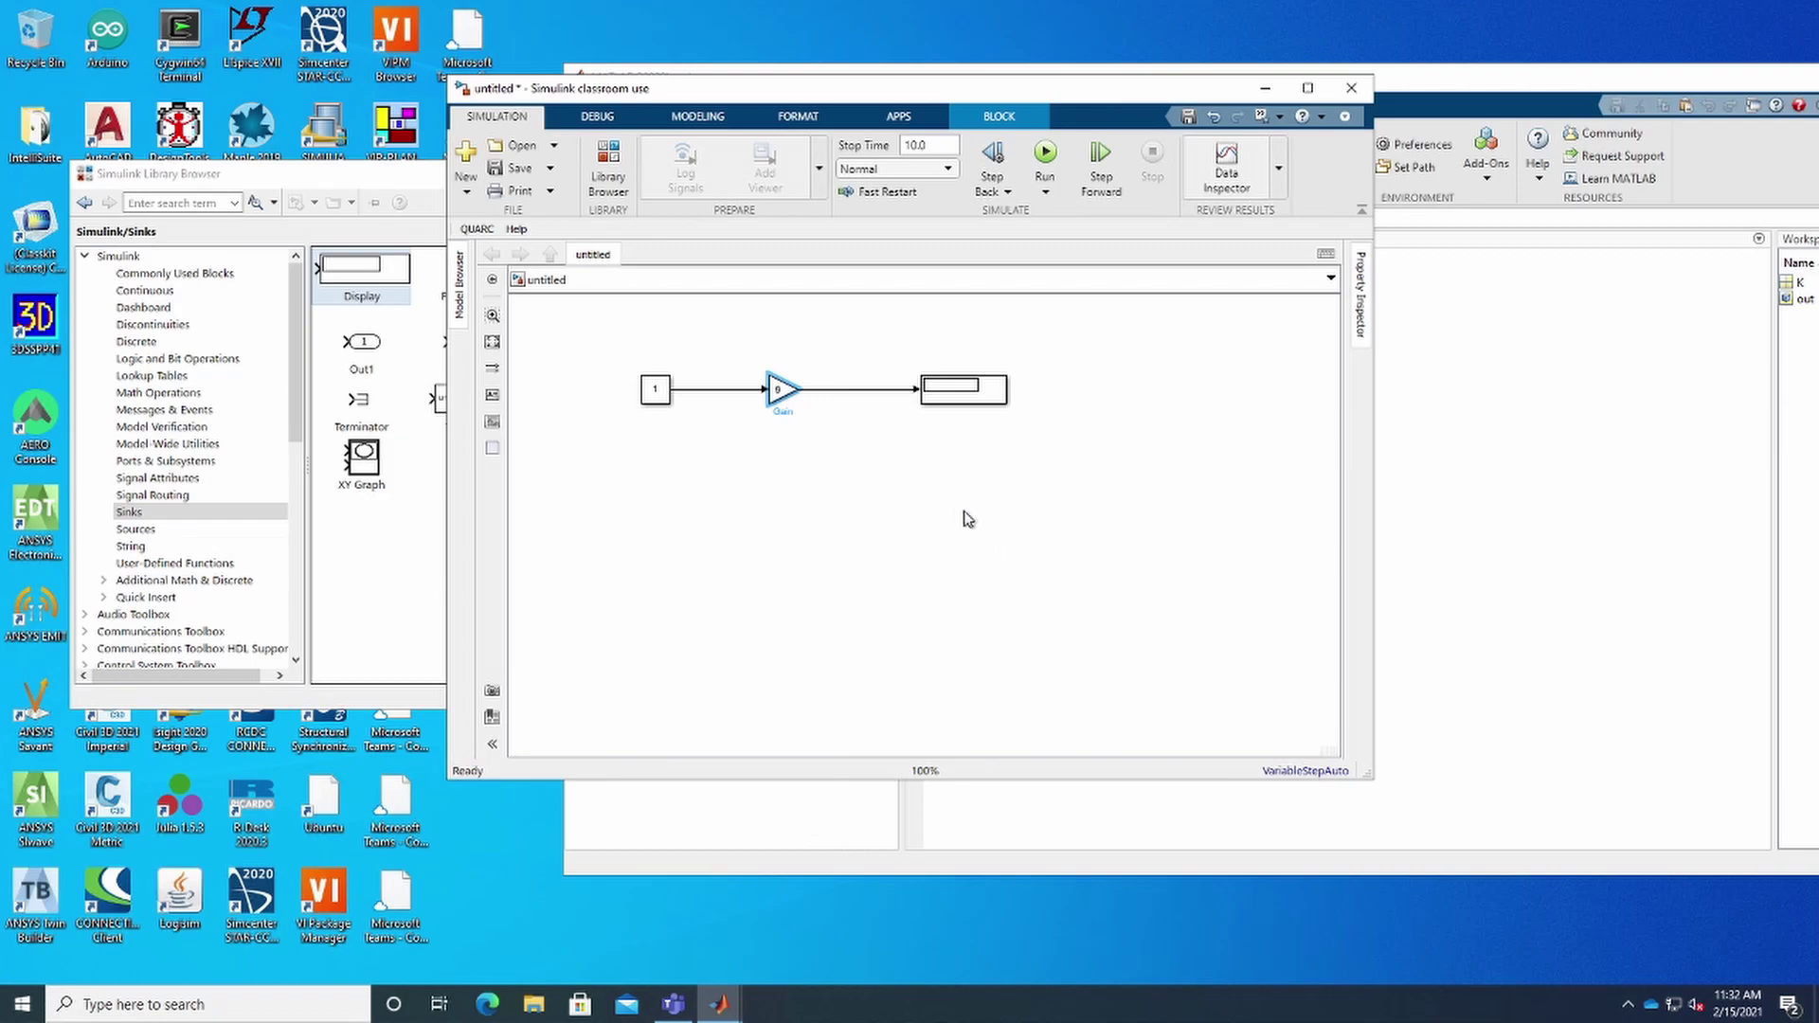
Run the simulation of the Constant, Gain and Display chain and check the Display block's output
click(659, 396)
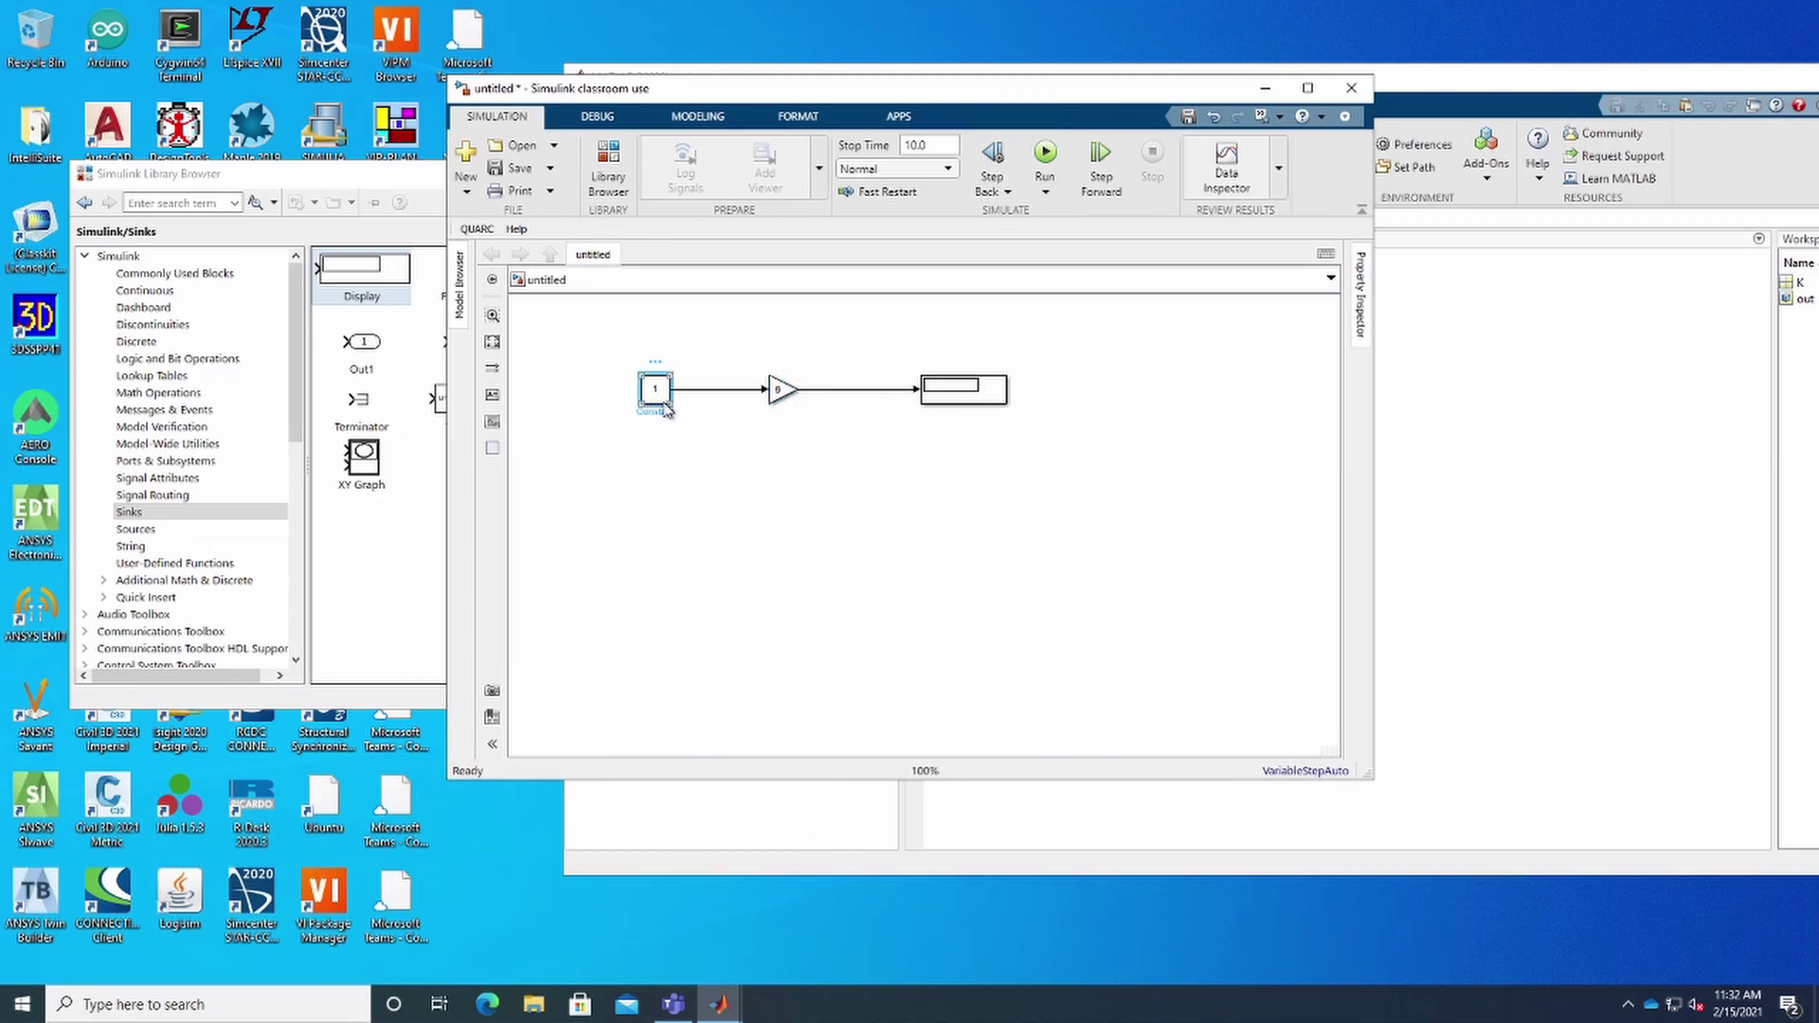
click(780, 396)
click(995, 405)
click(1001, 573)
click(1046, 156)
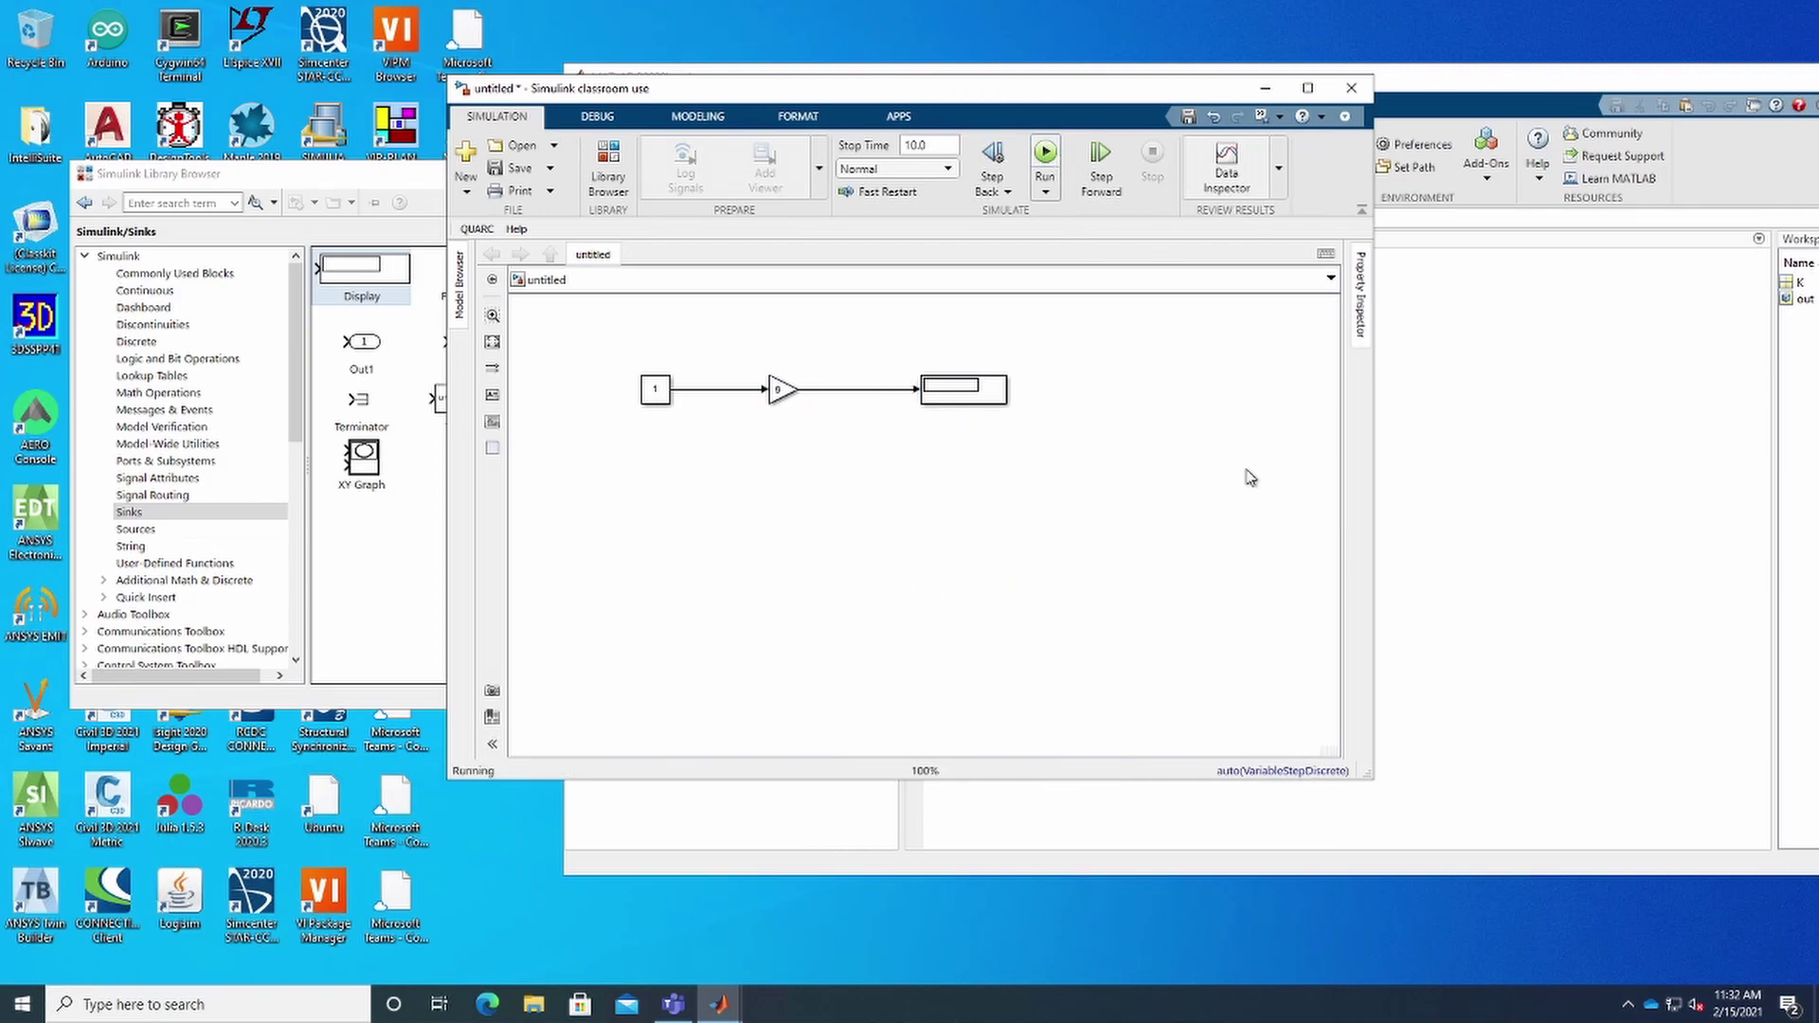
click(1003, 406)
click(1086, 512)
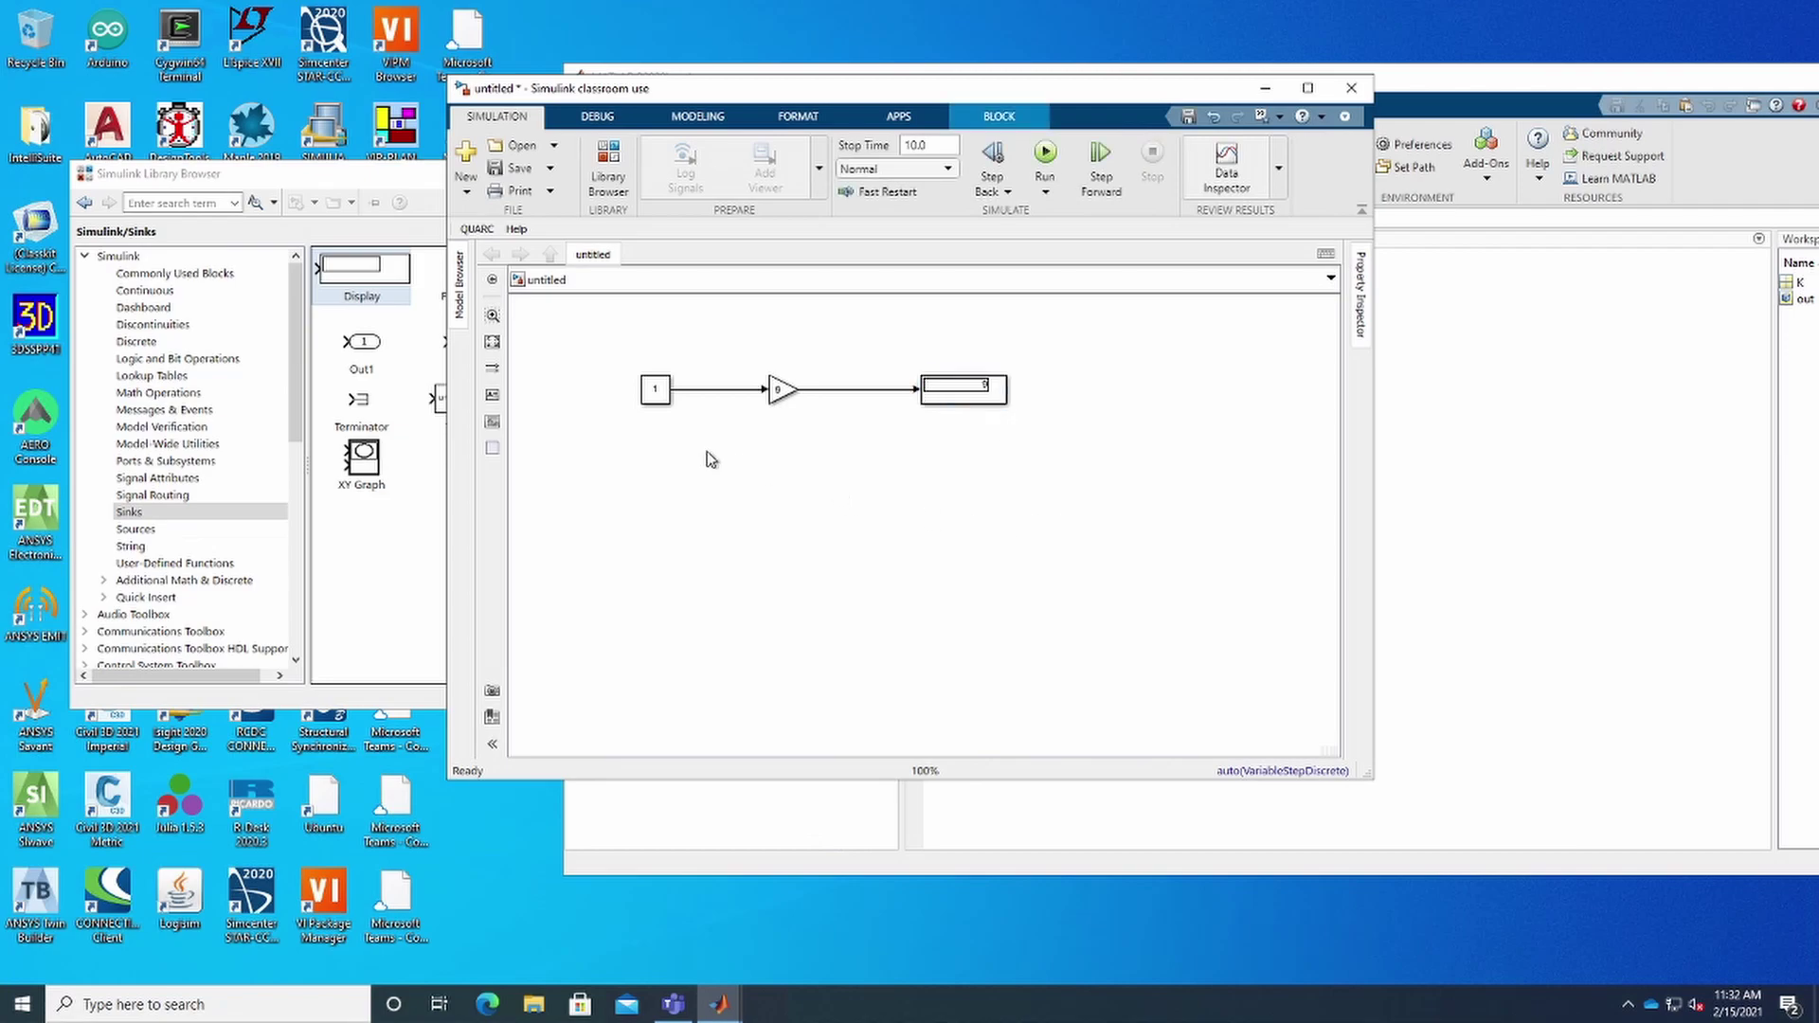
Set the Constant block's value to the variable K
click(657, 397)
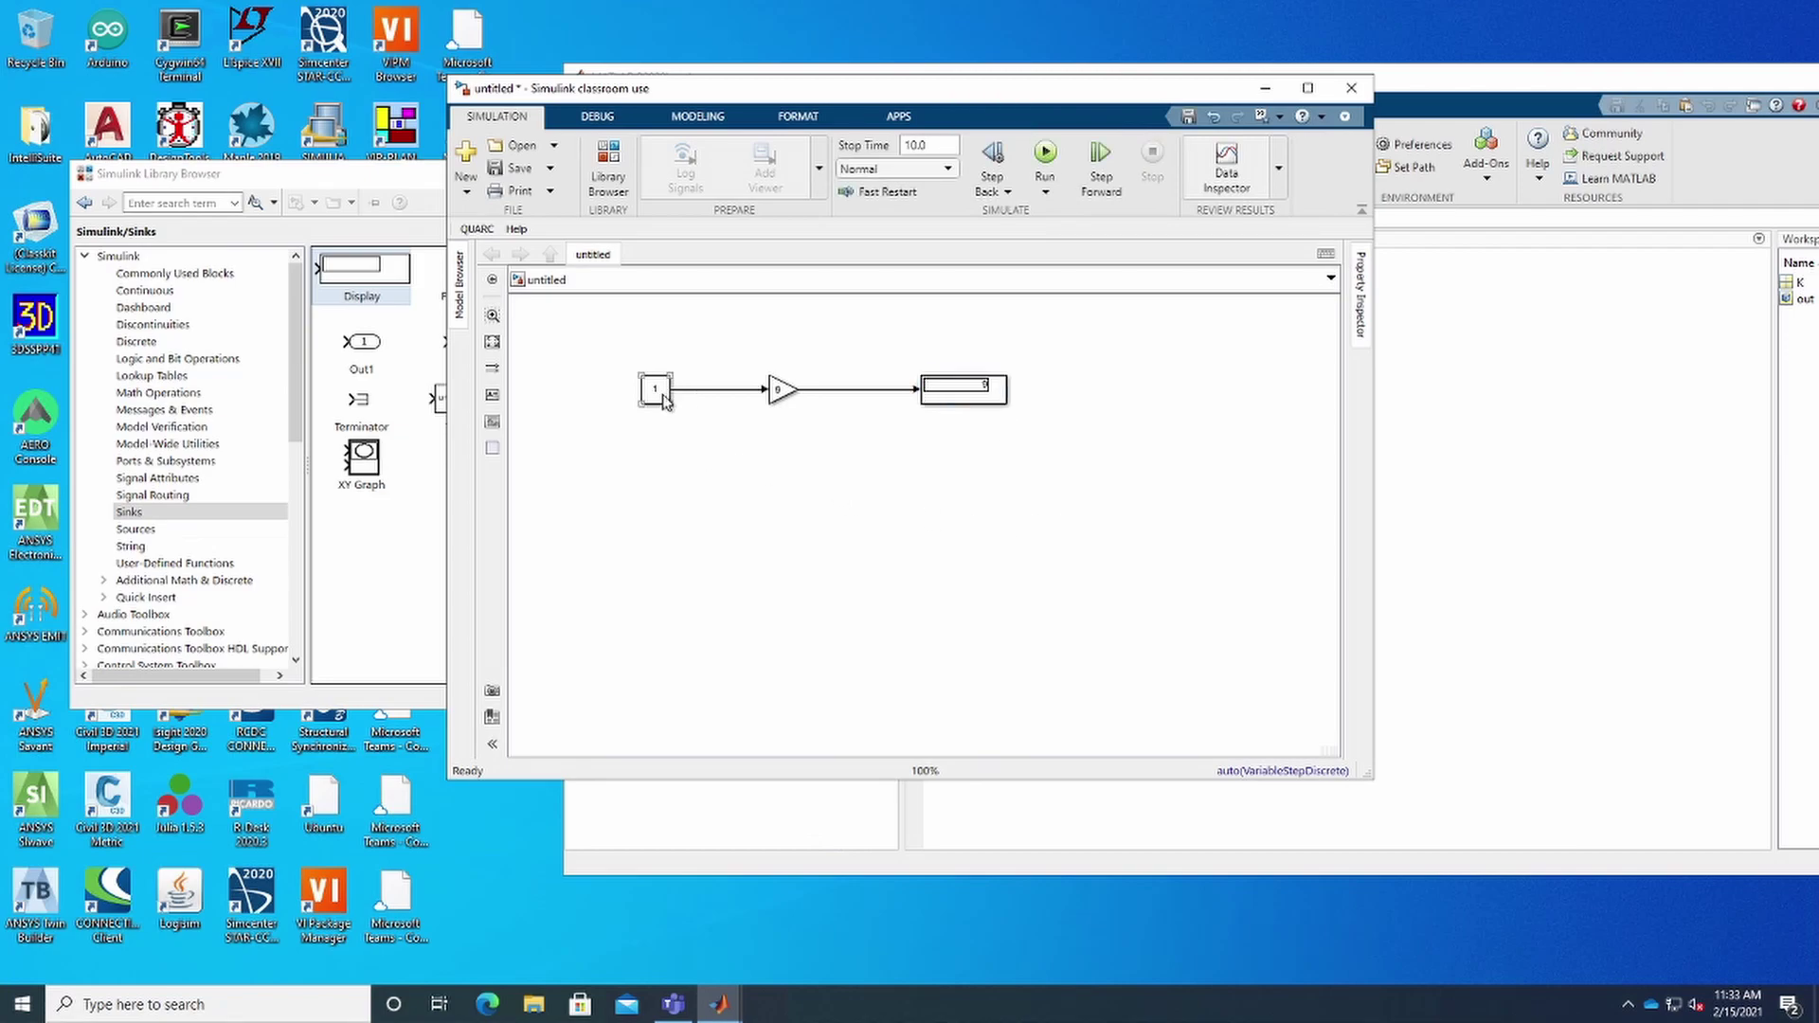
double_click(656, 396)
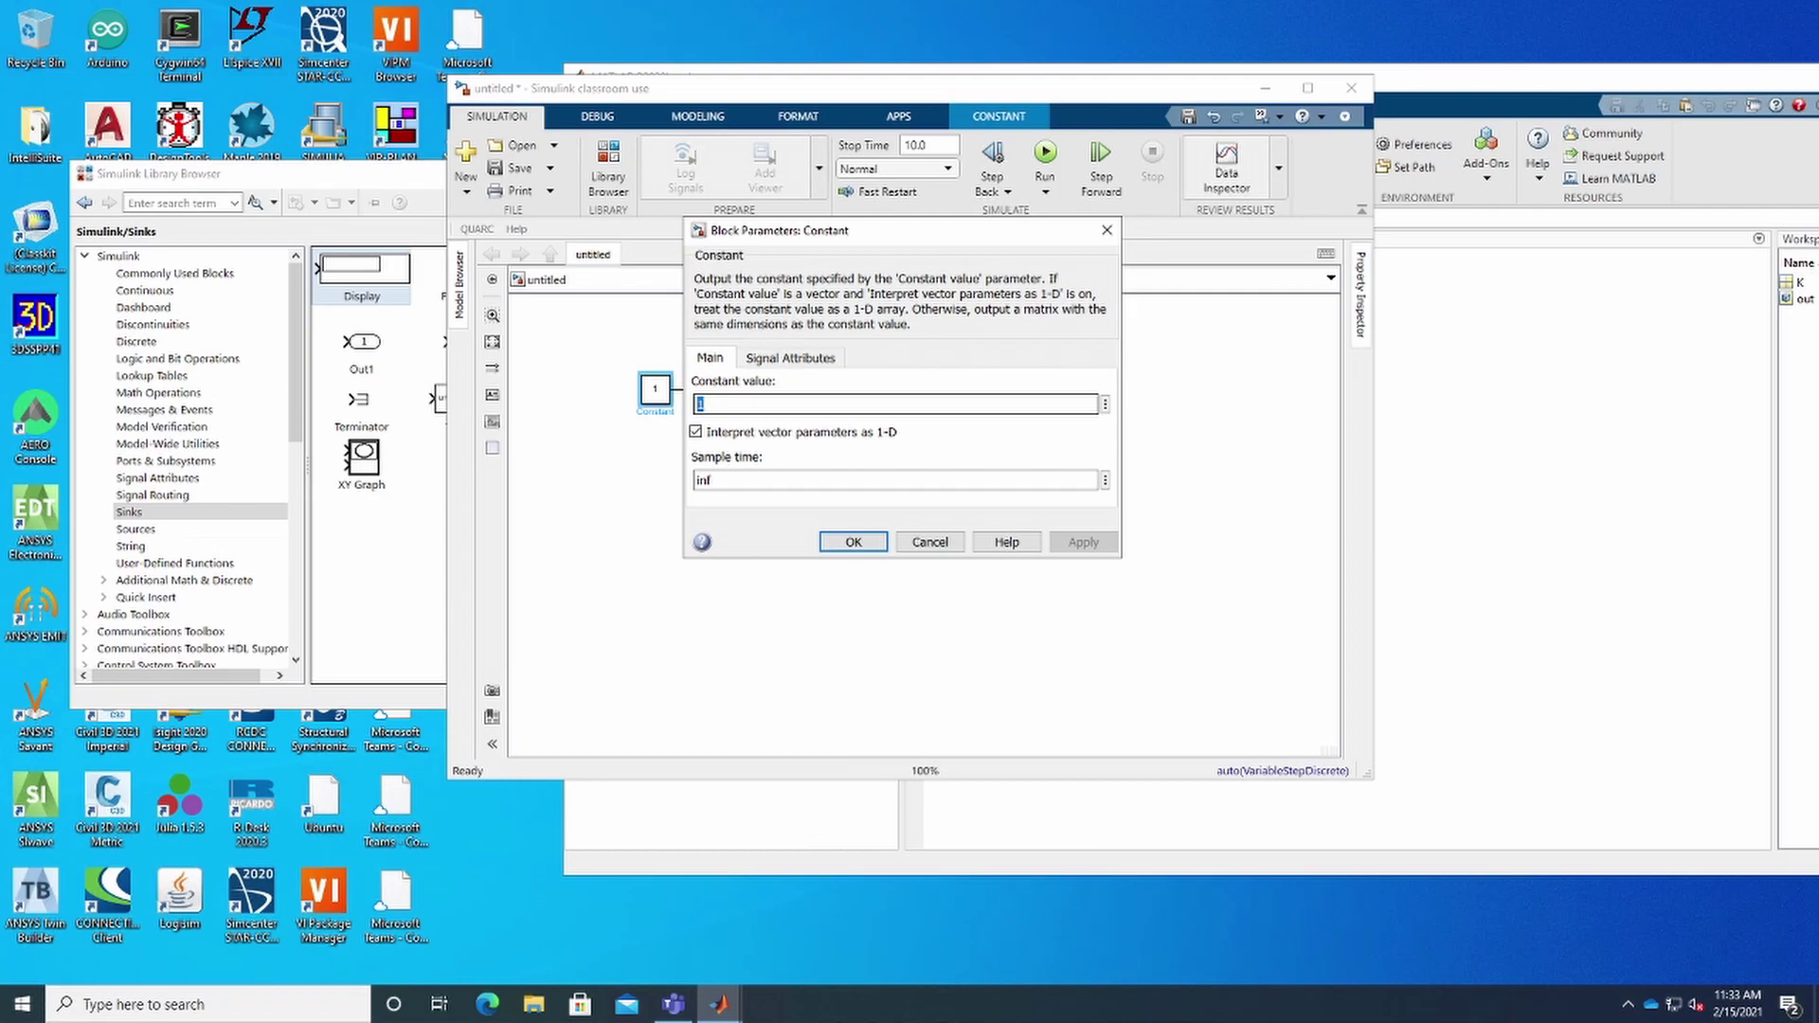
text(K)
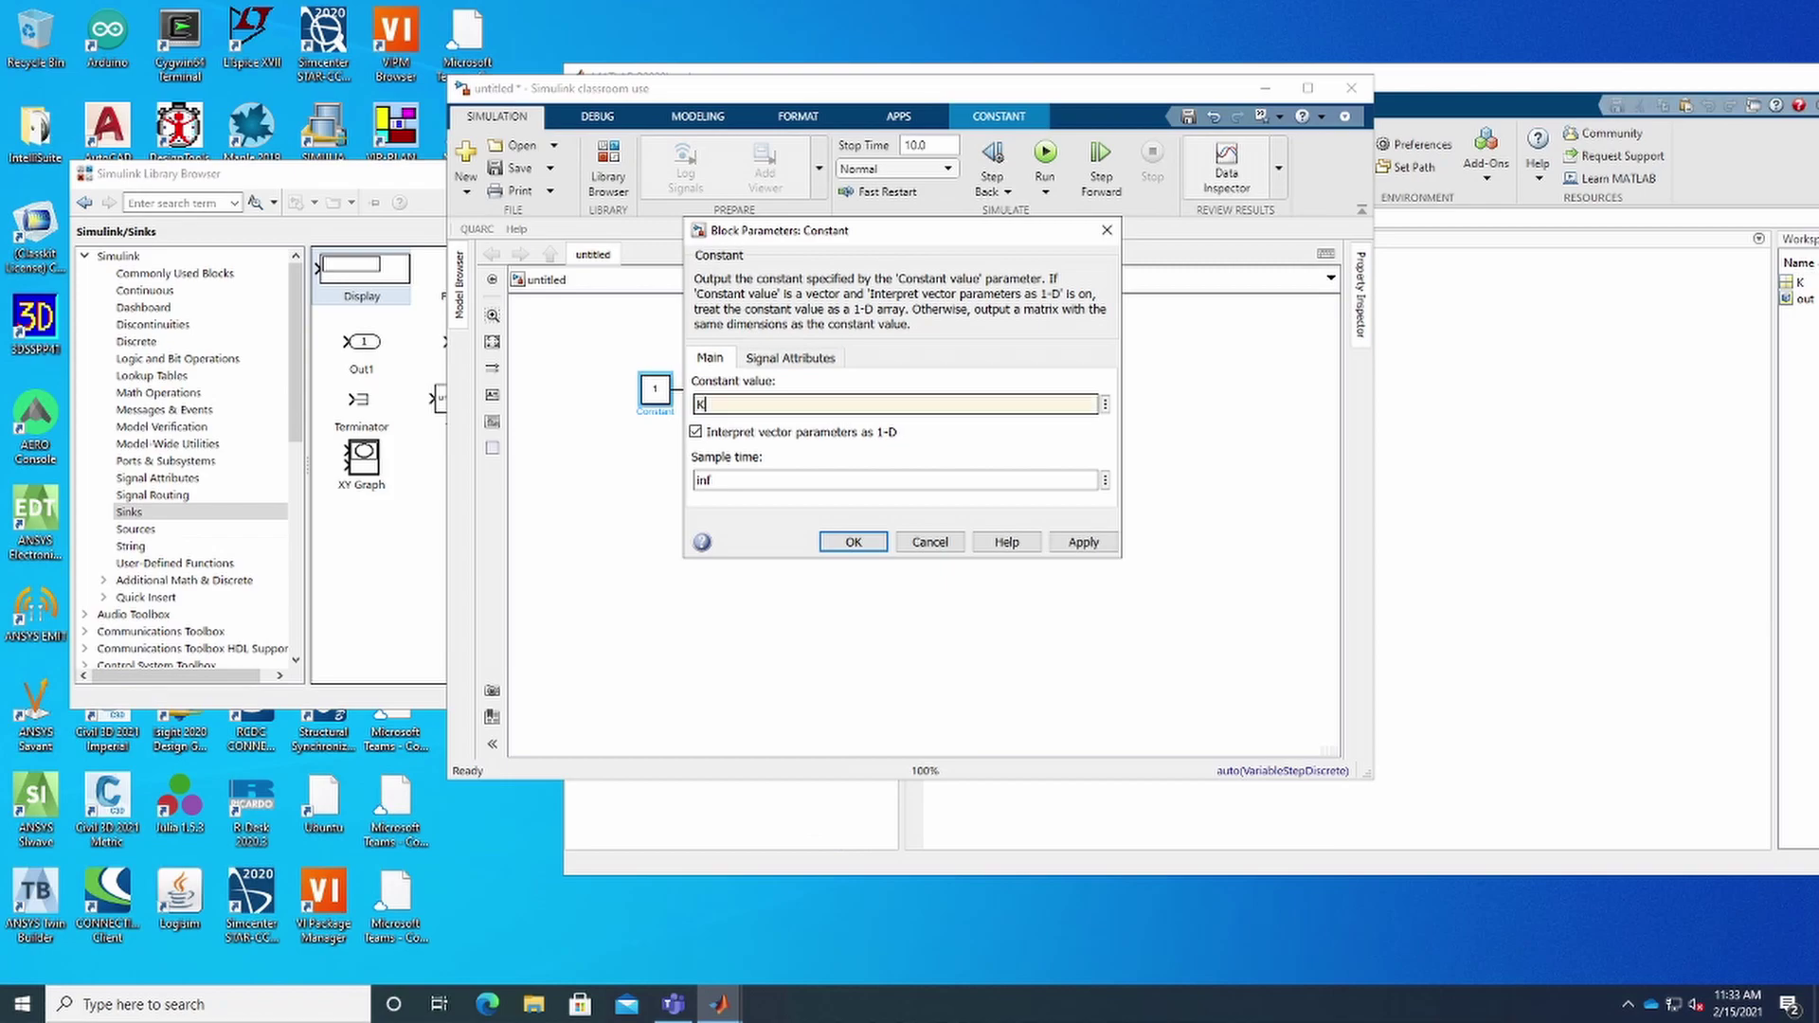
key(Return)
key(Return)
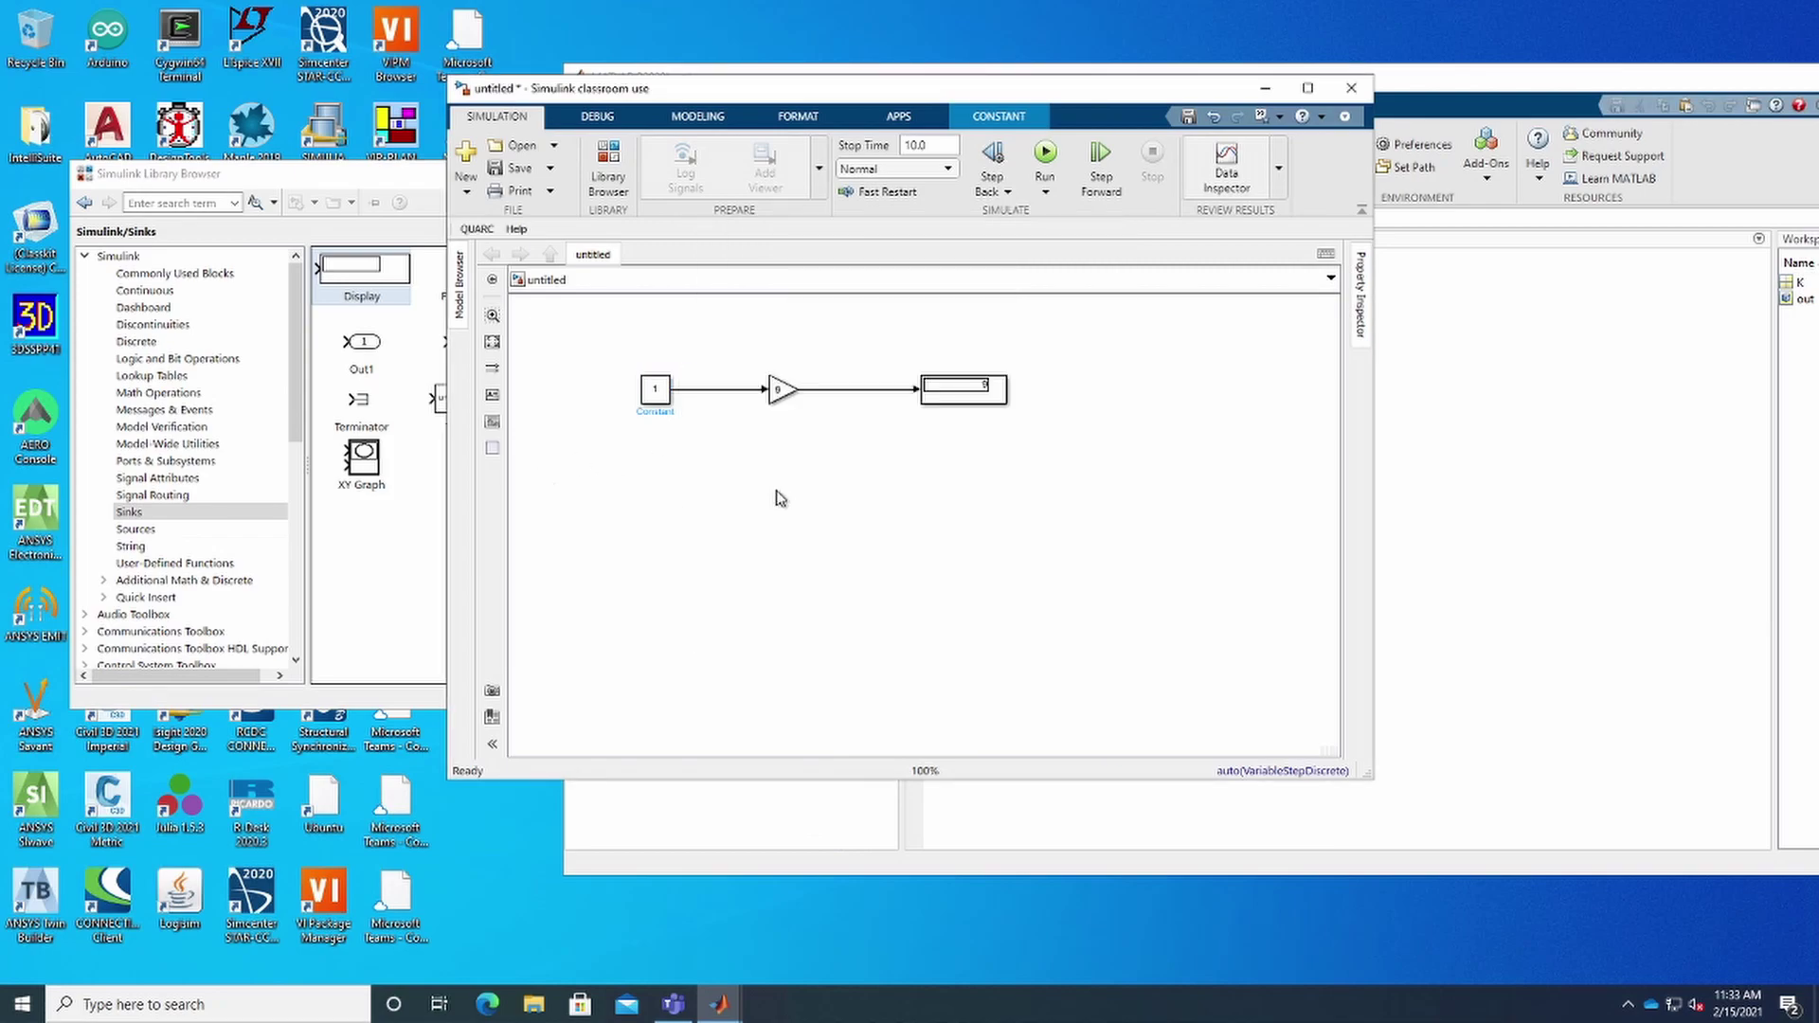
double_click(652, 391)
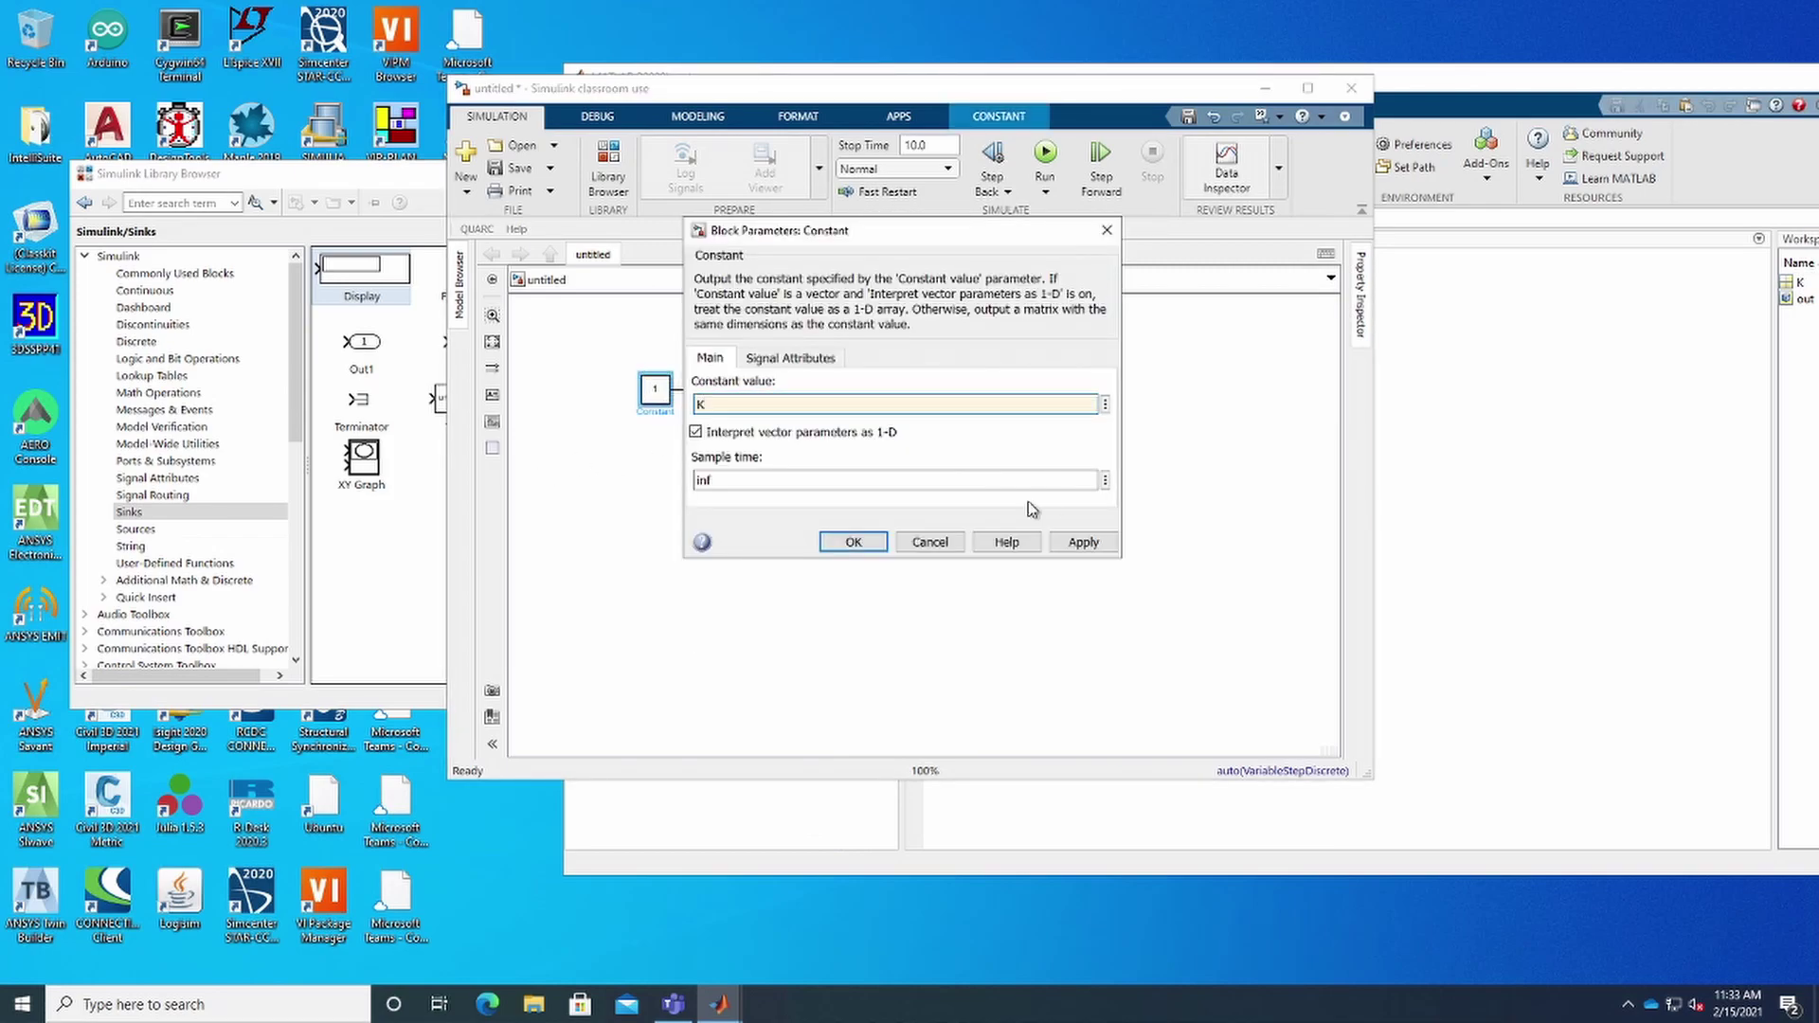
click(861, 542)
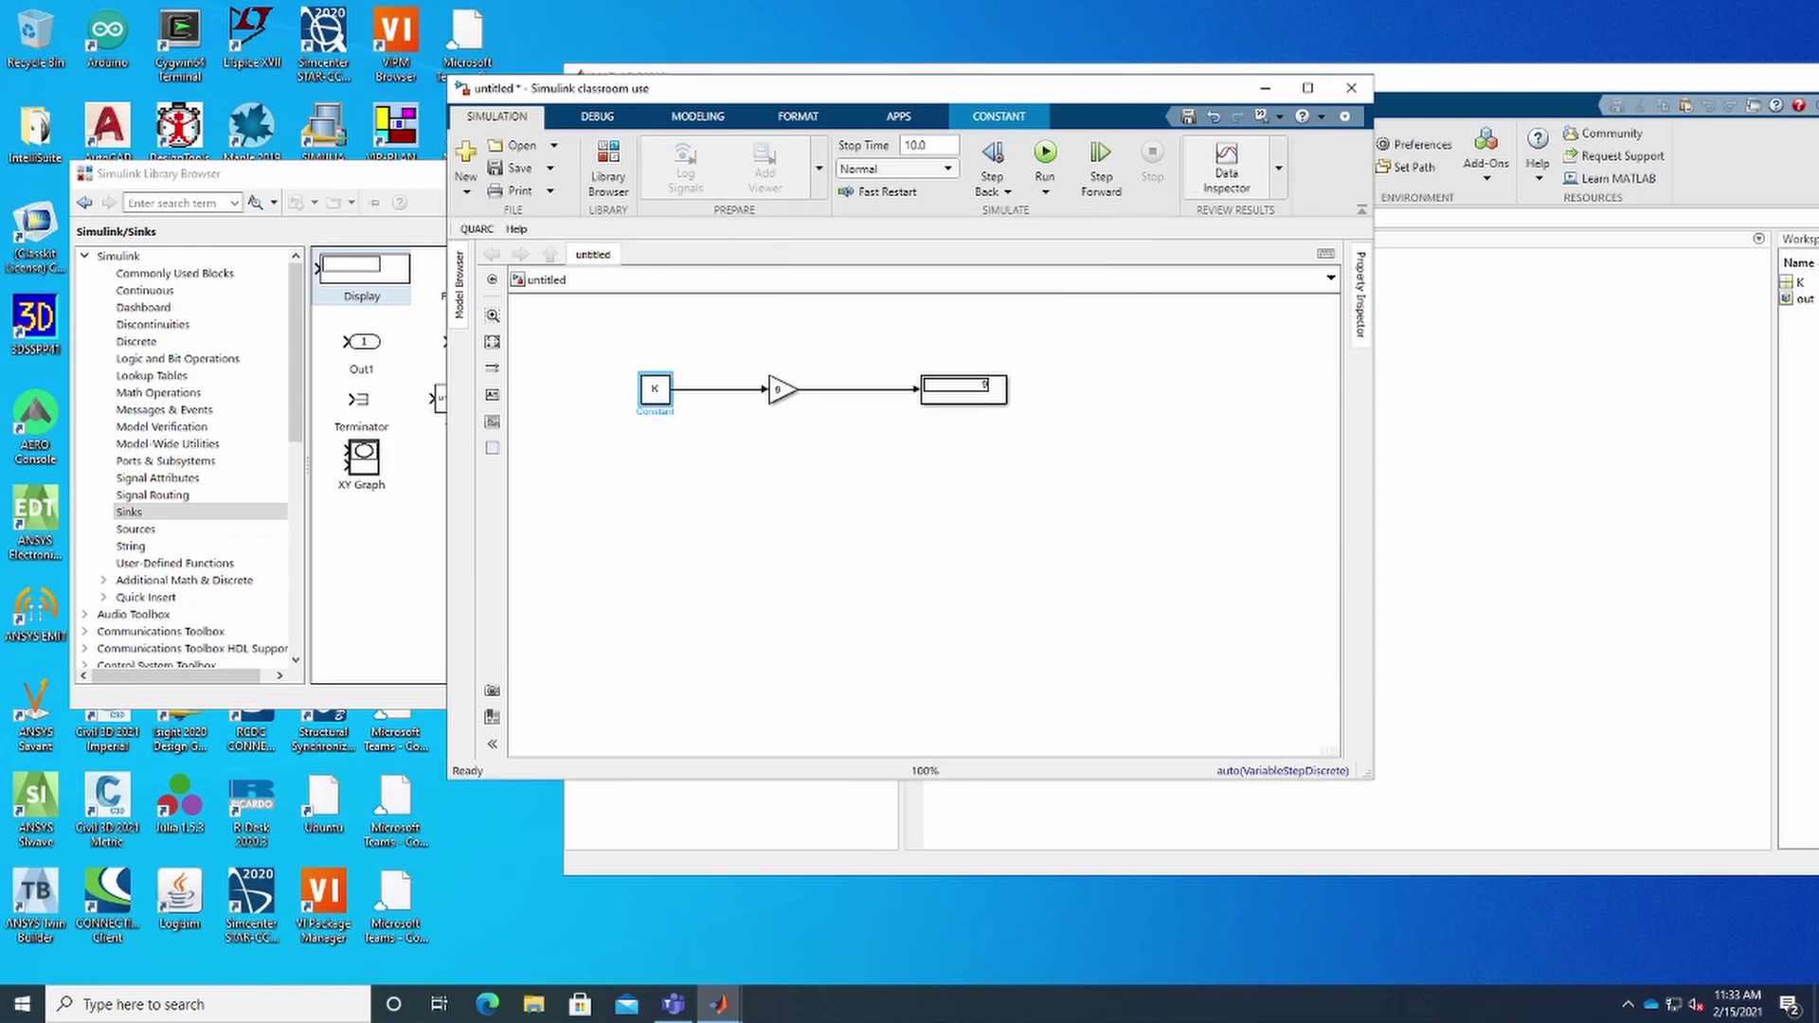
Switch to the MATLAB command window and define the variable with K=2;
key(alt+Tab)
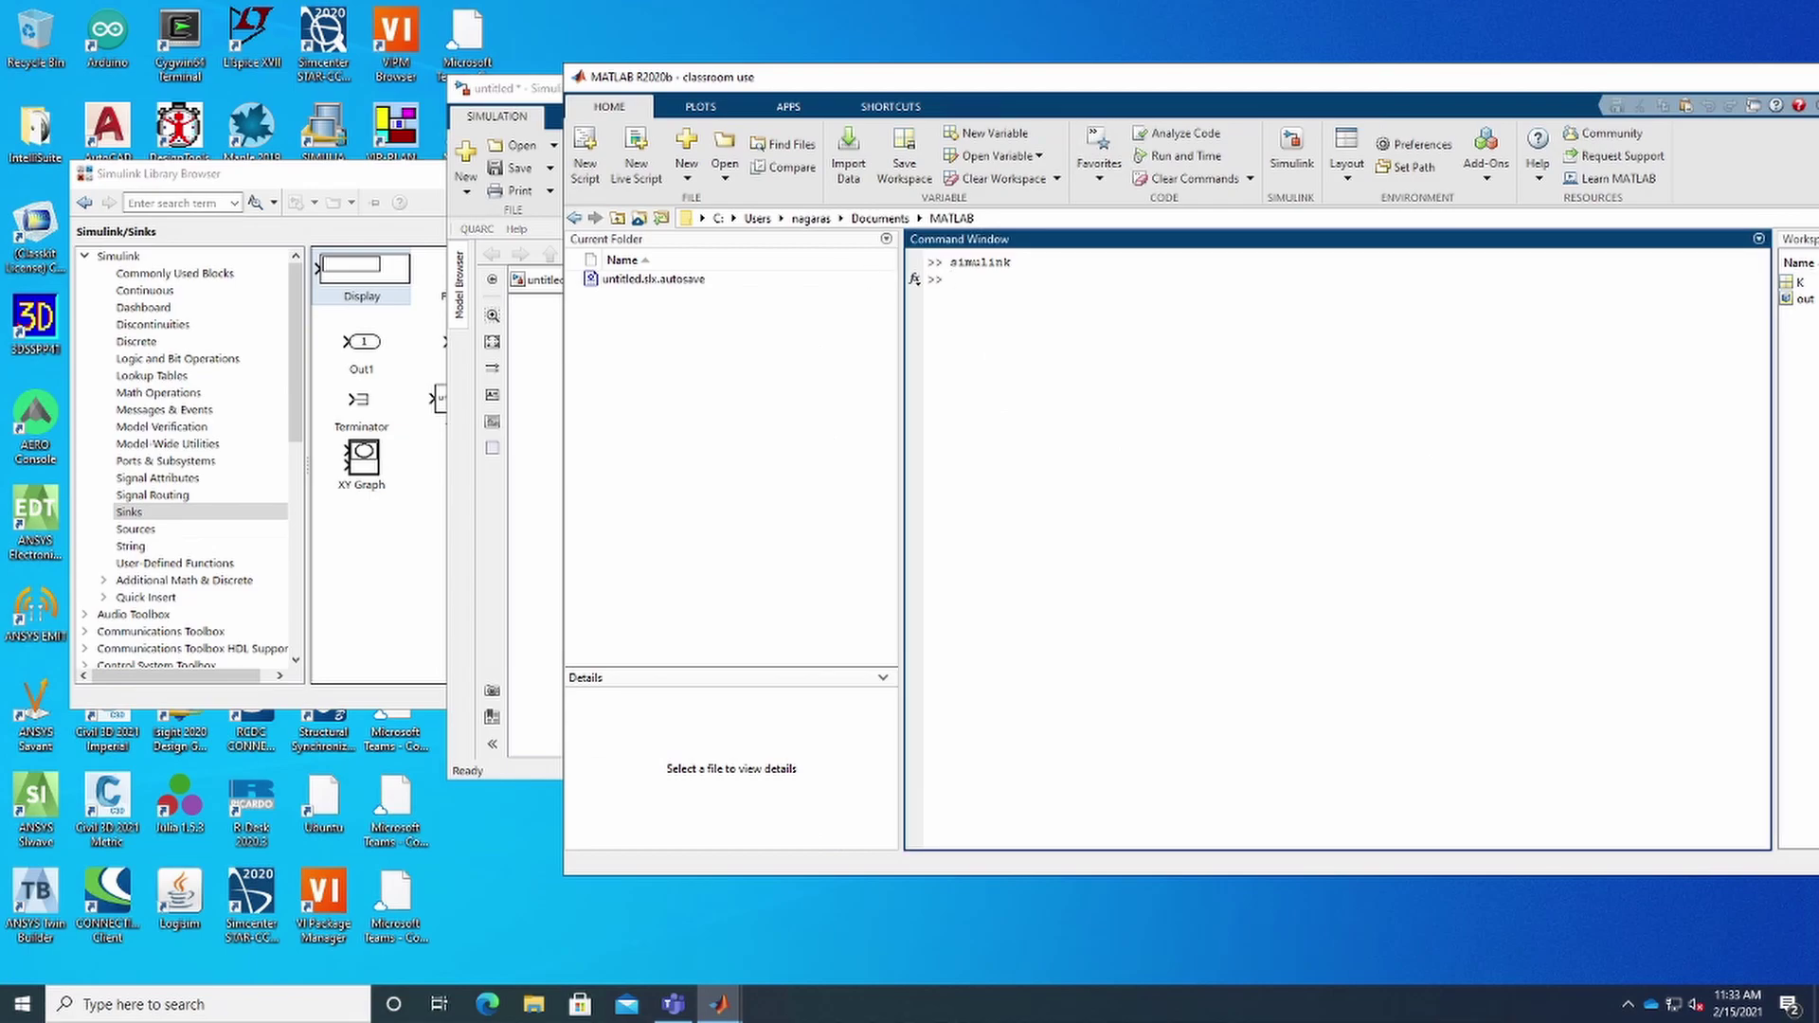
key(alt+Tab)
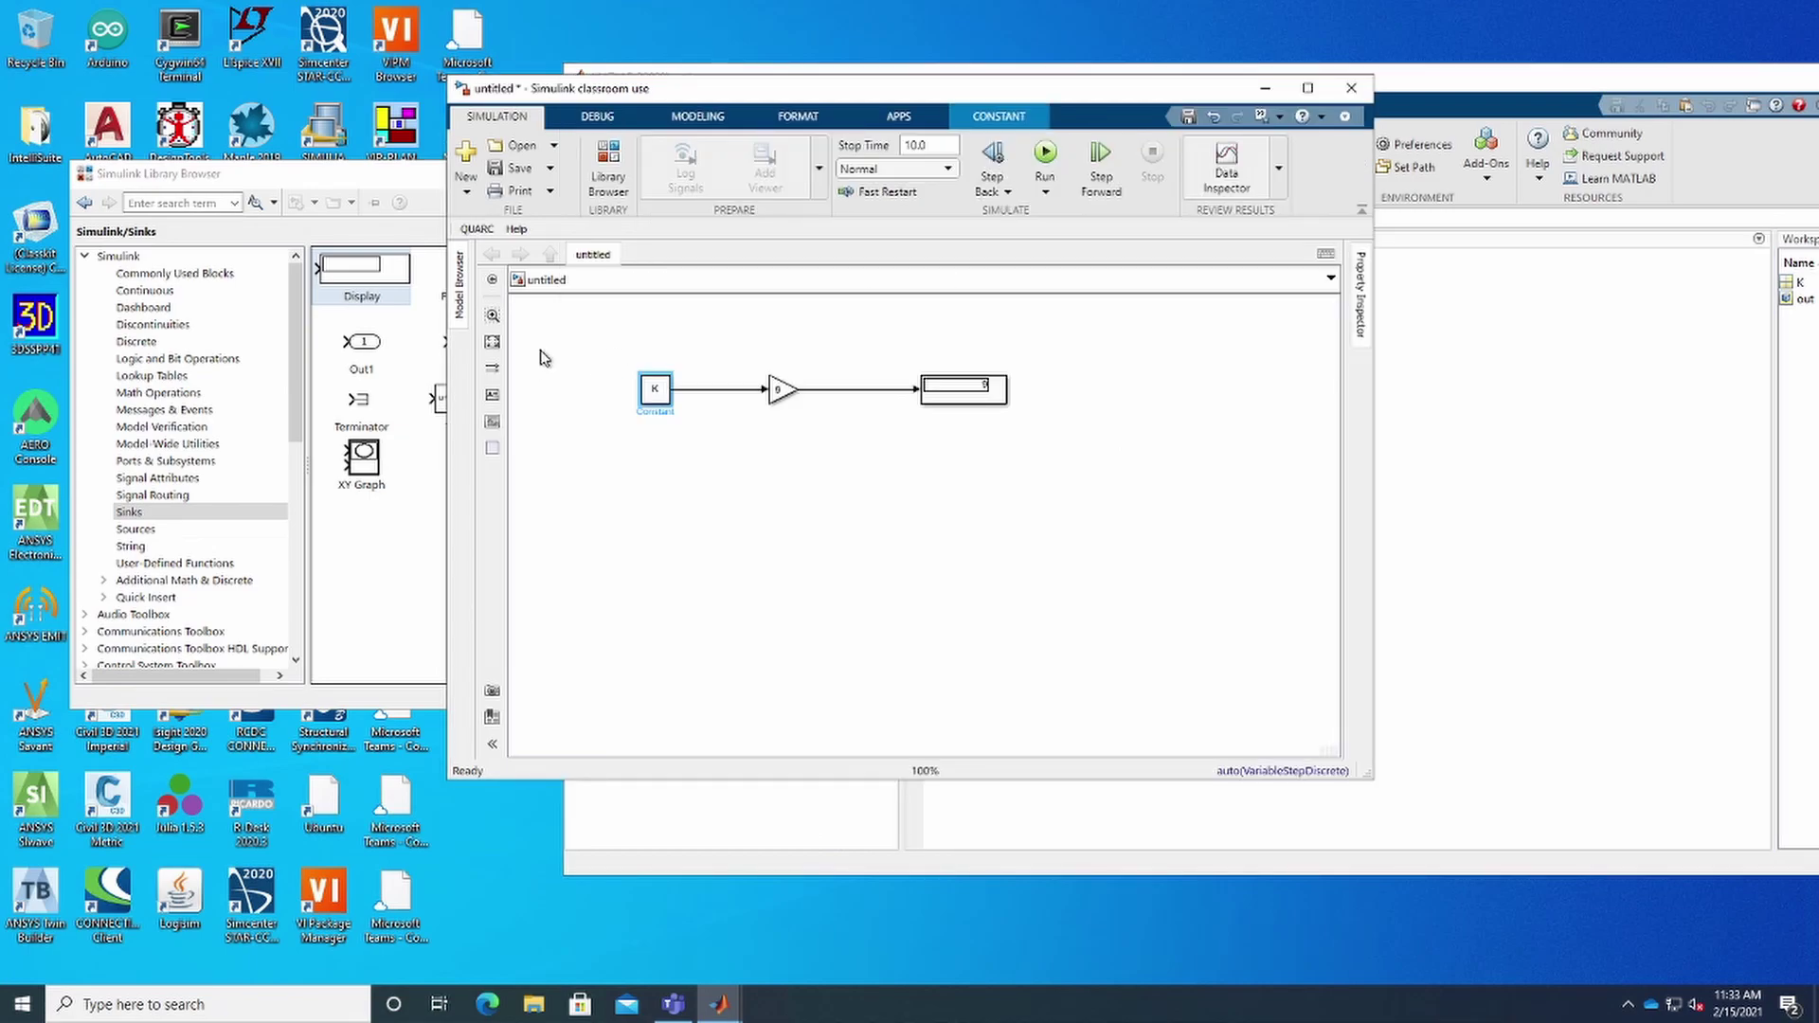
key(alt+Tab)
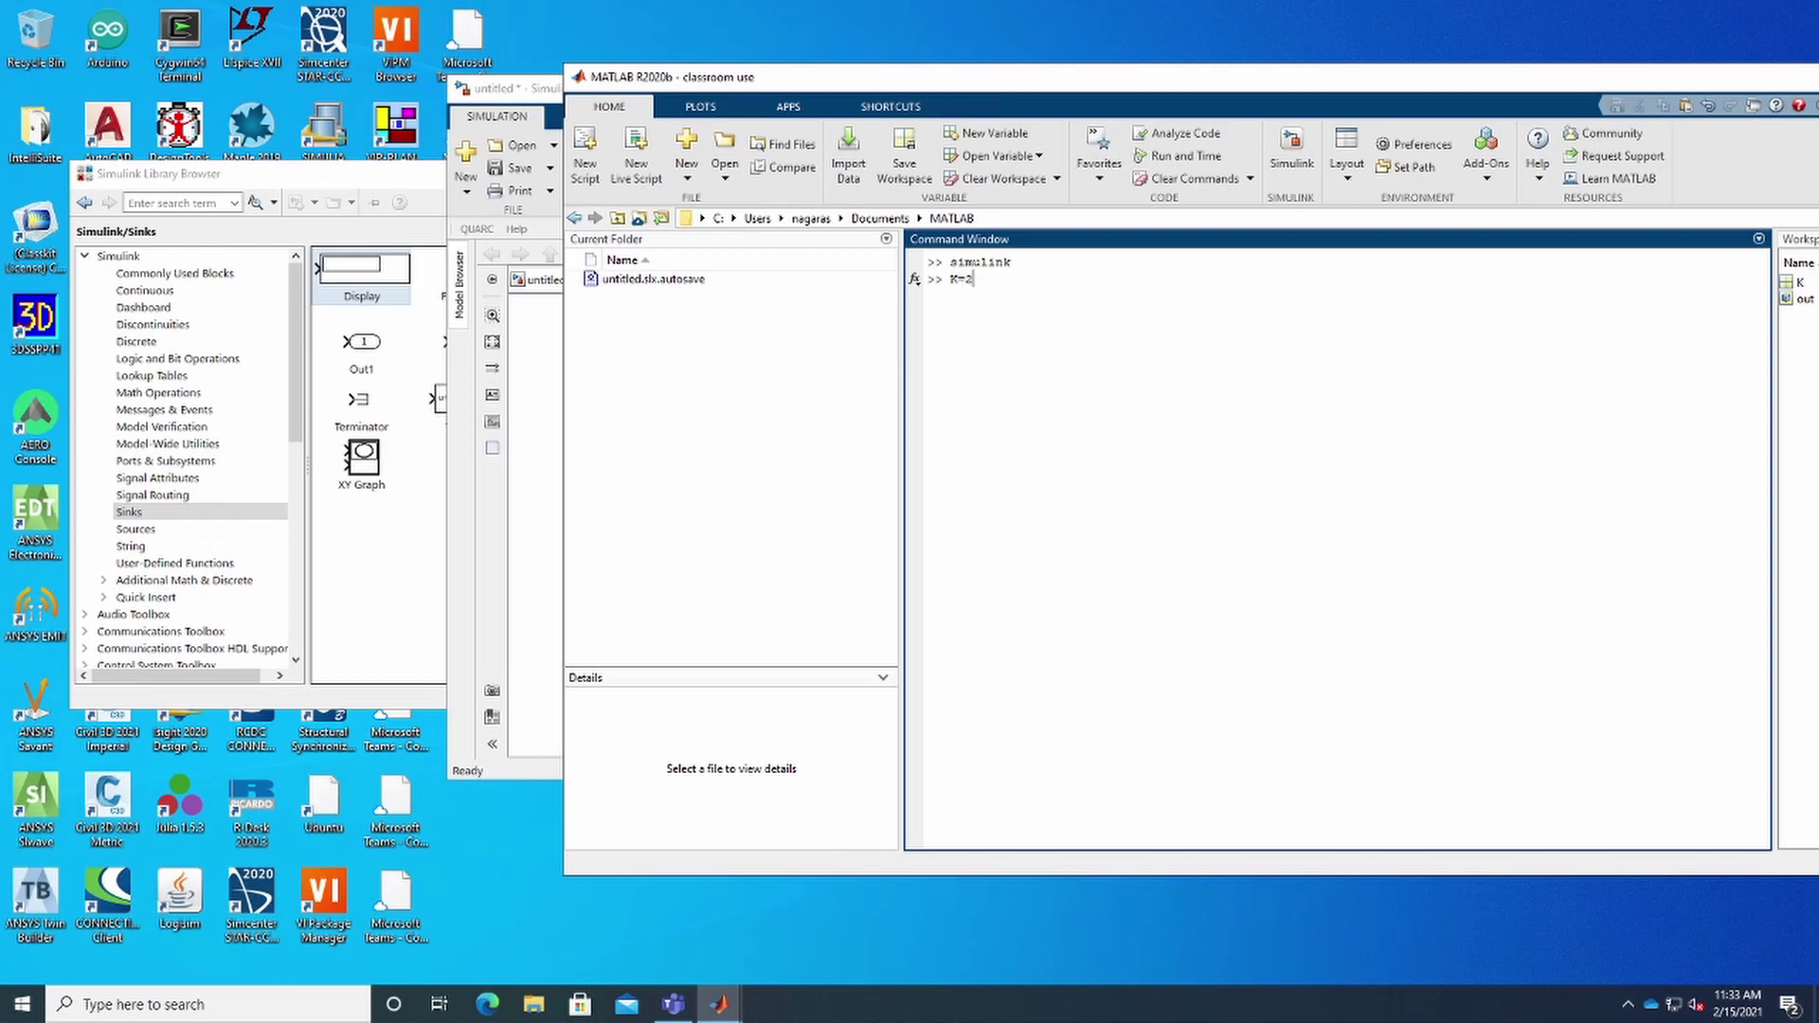
key(Return)
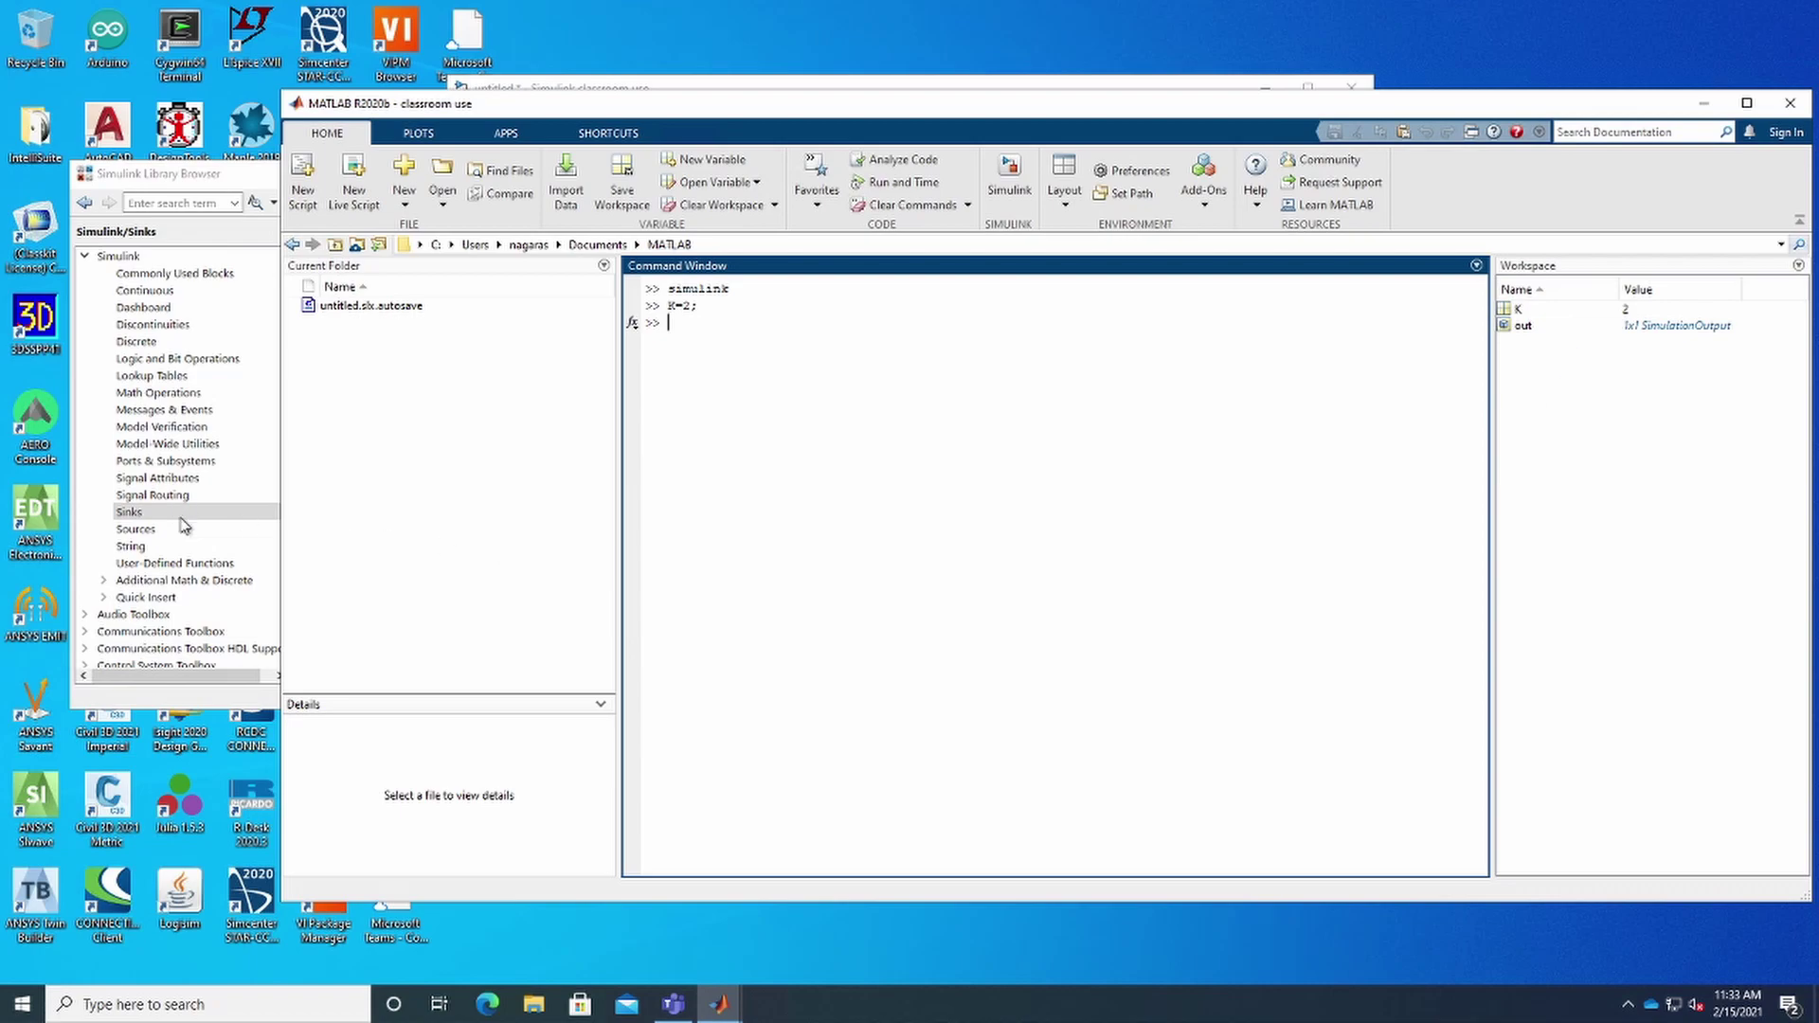
Return to the Simulink model, rerun the simulation with the workspace variable K and check the Display block
click(712, 85)
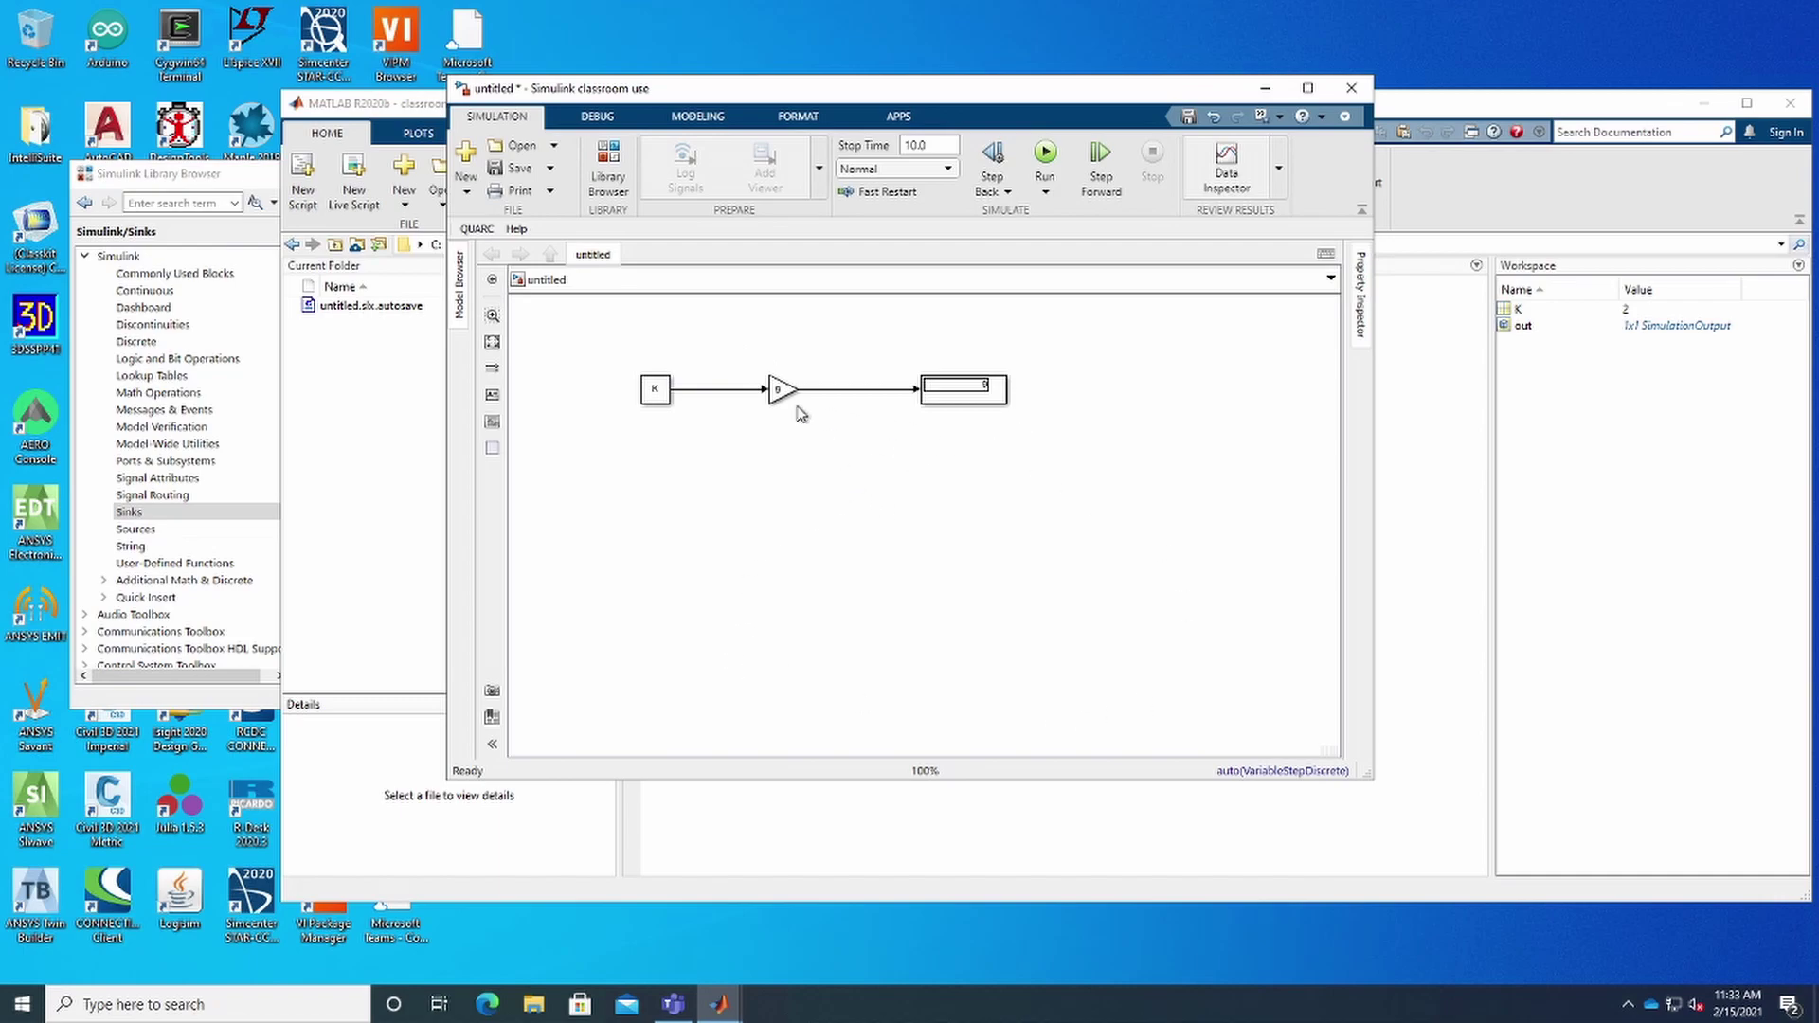
click(1047, 161)
click(971, 396)
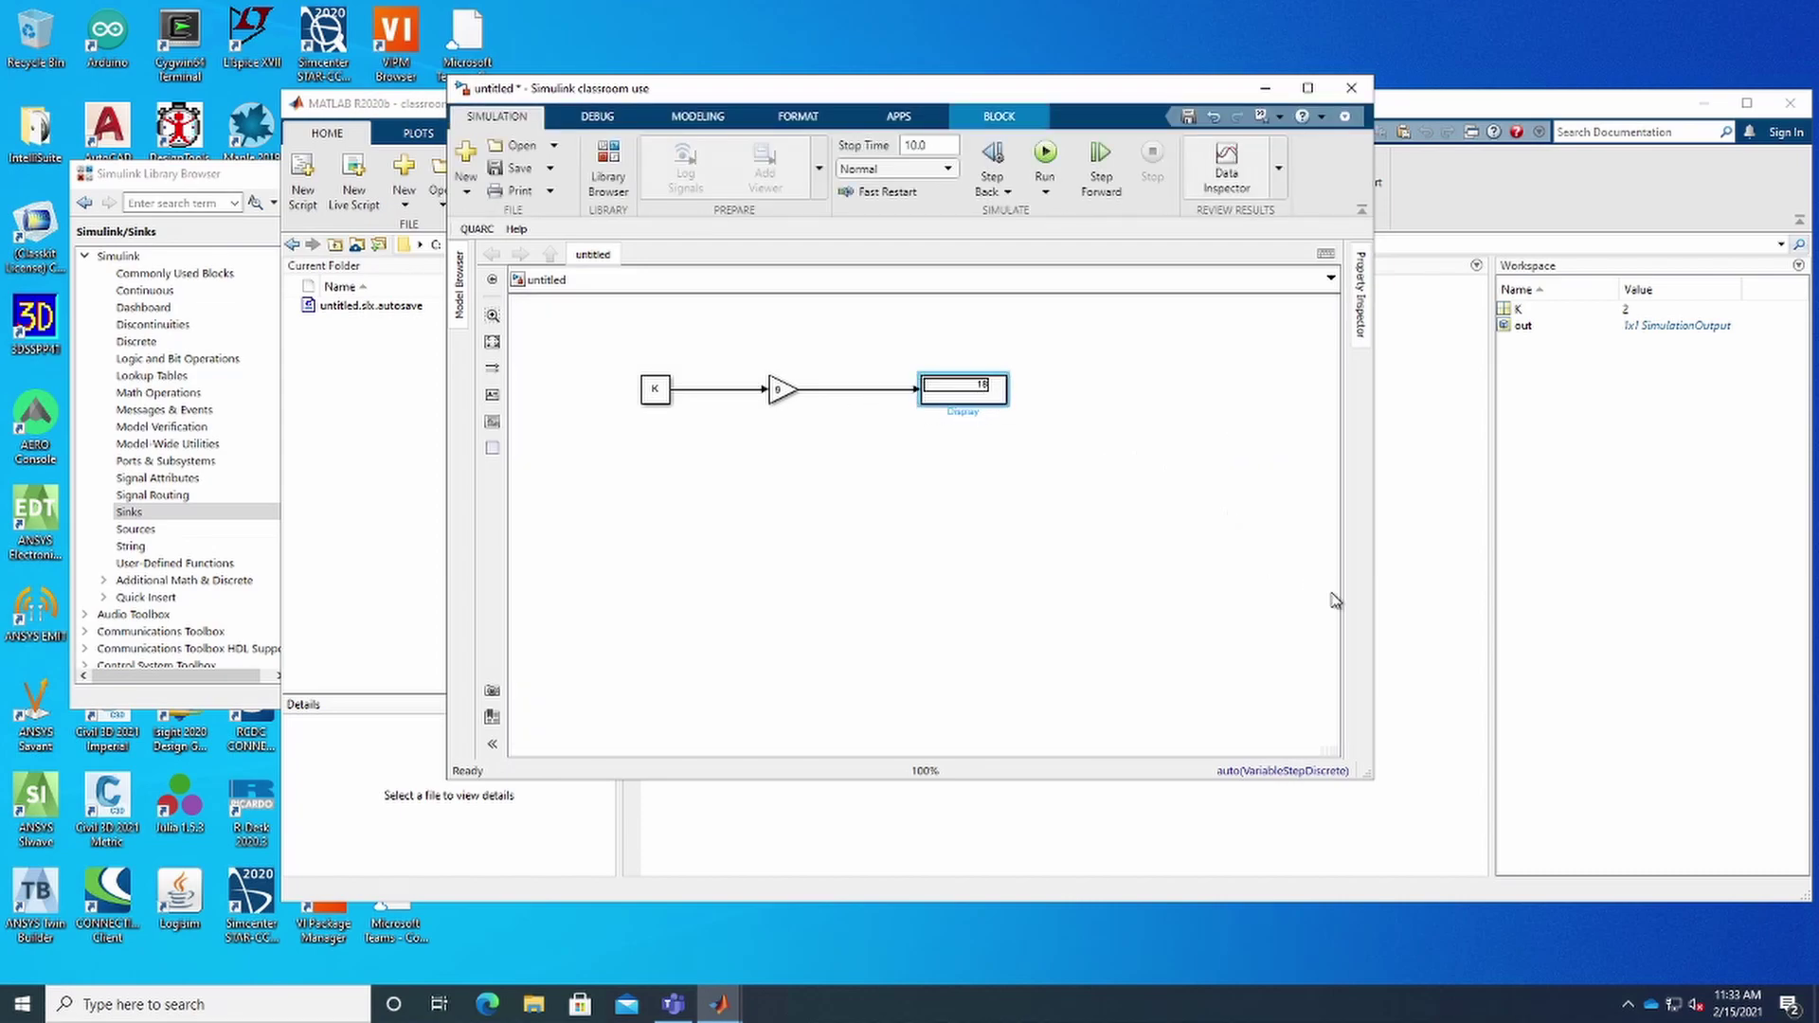